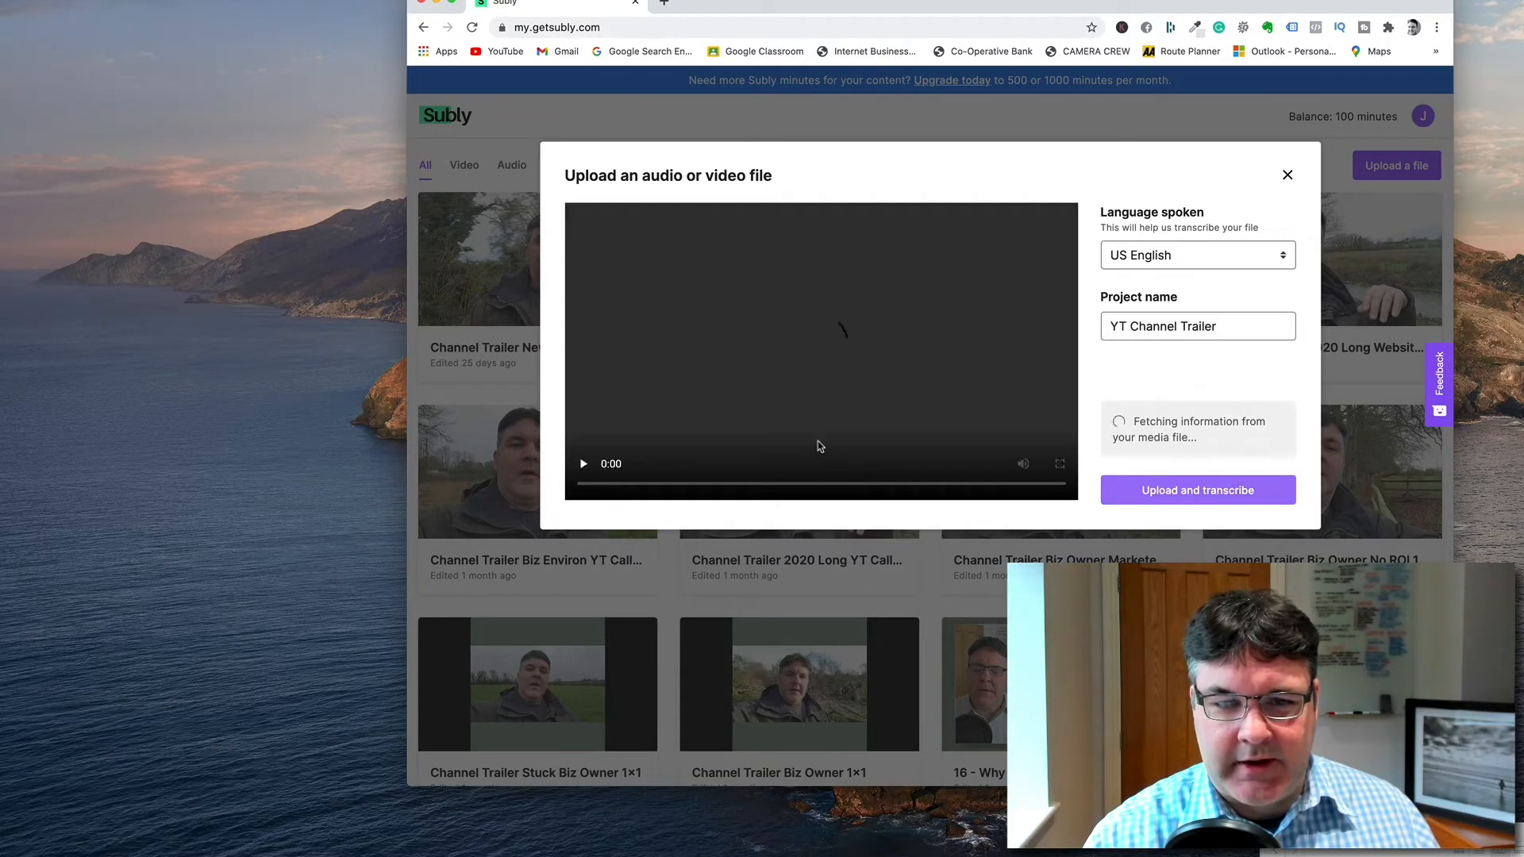
Set the spoken language of the YT Channel Trailer video to British English, and upload and transcribe it
click(1267, 257)
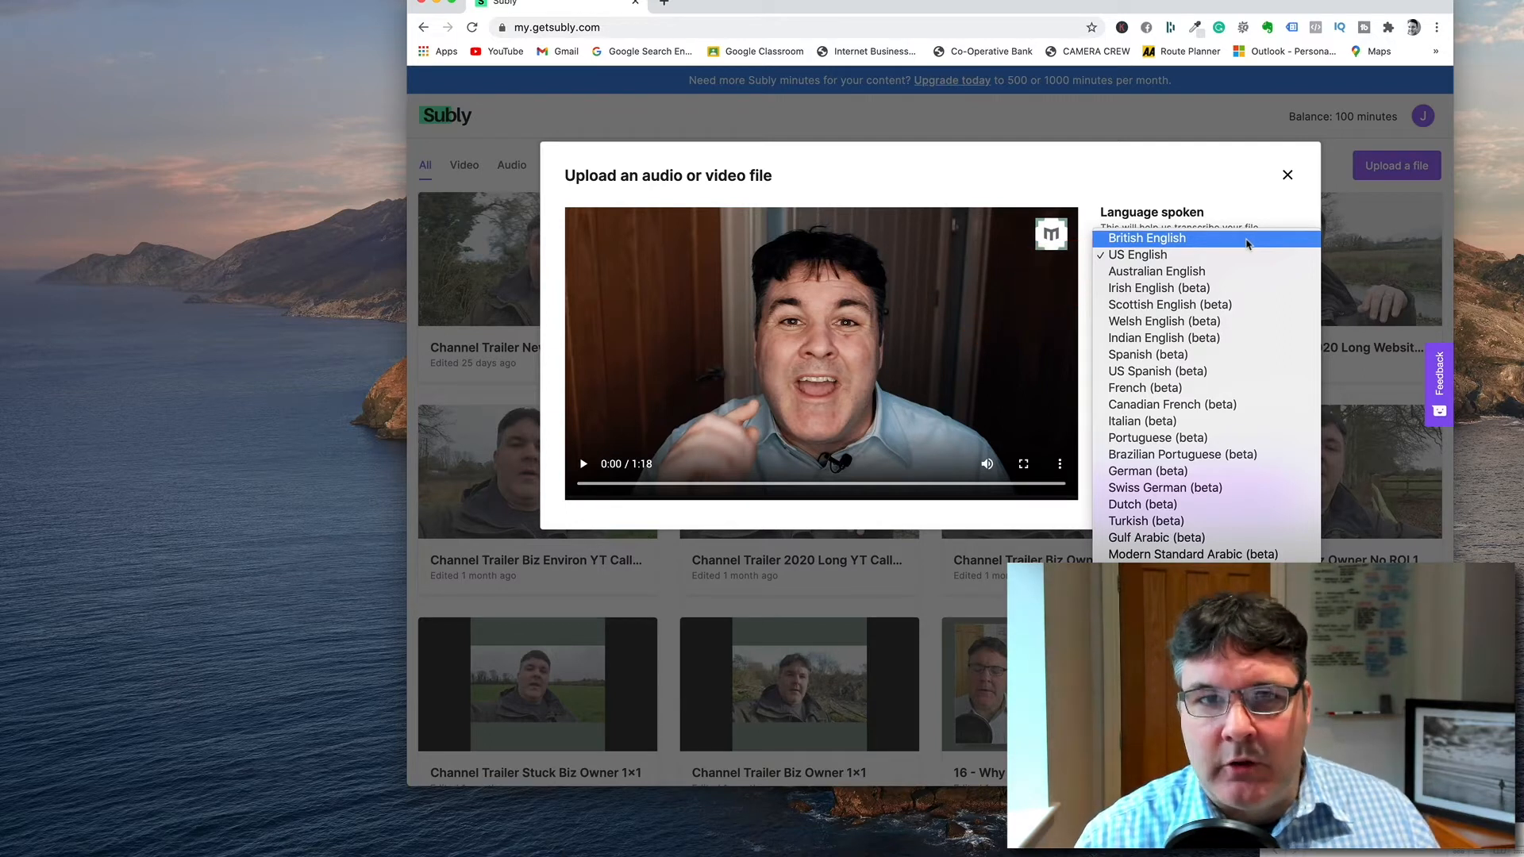
click(1245, 239)
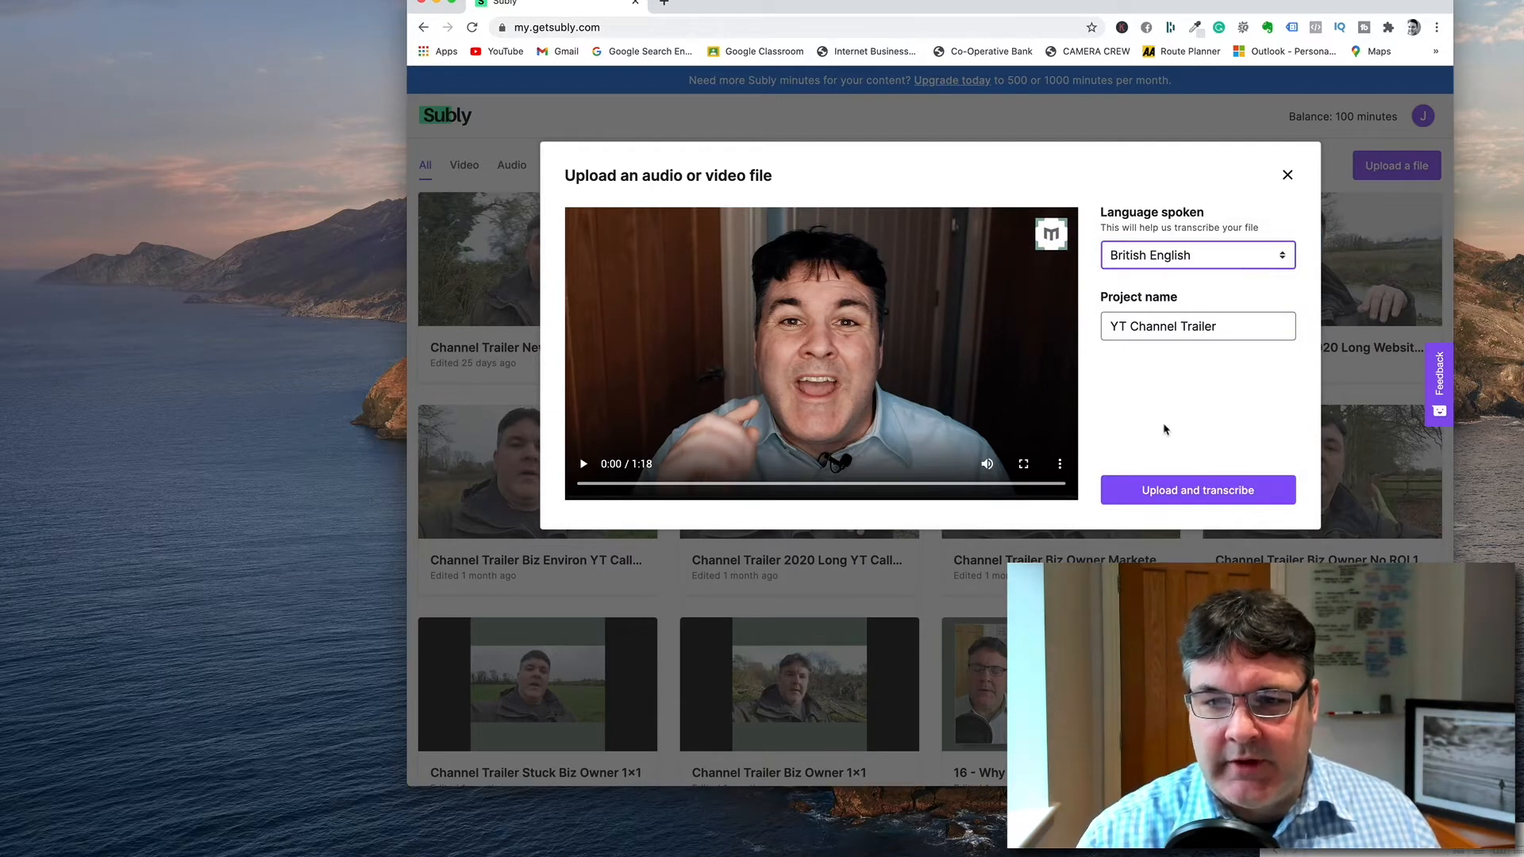
click(1214, 490)
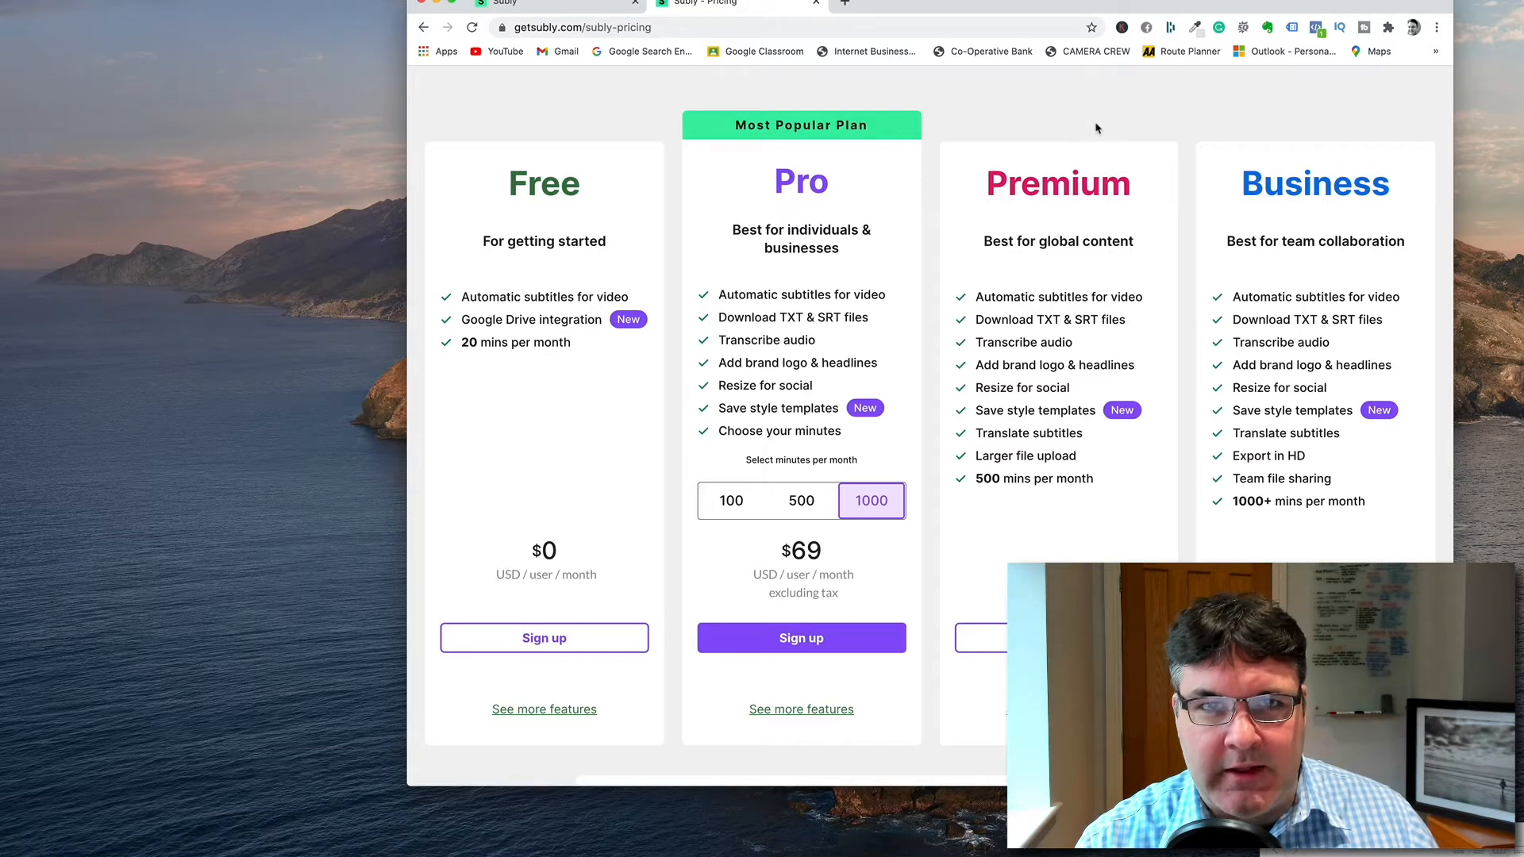
Compare the Pro plan's monthly prices for 100, 500 and 1000 minutes
click(727, 501)
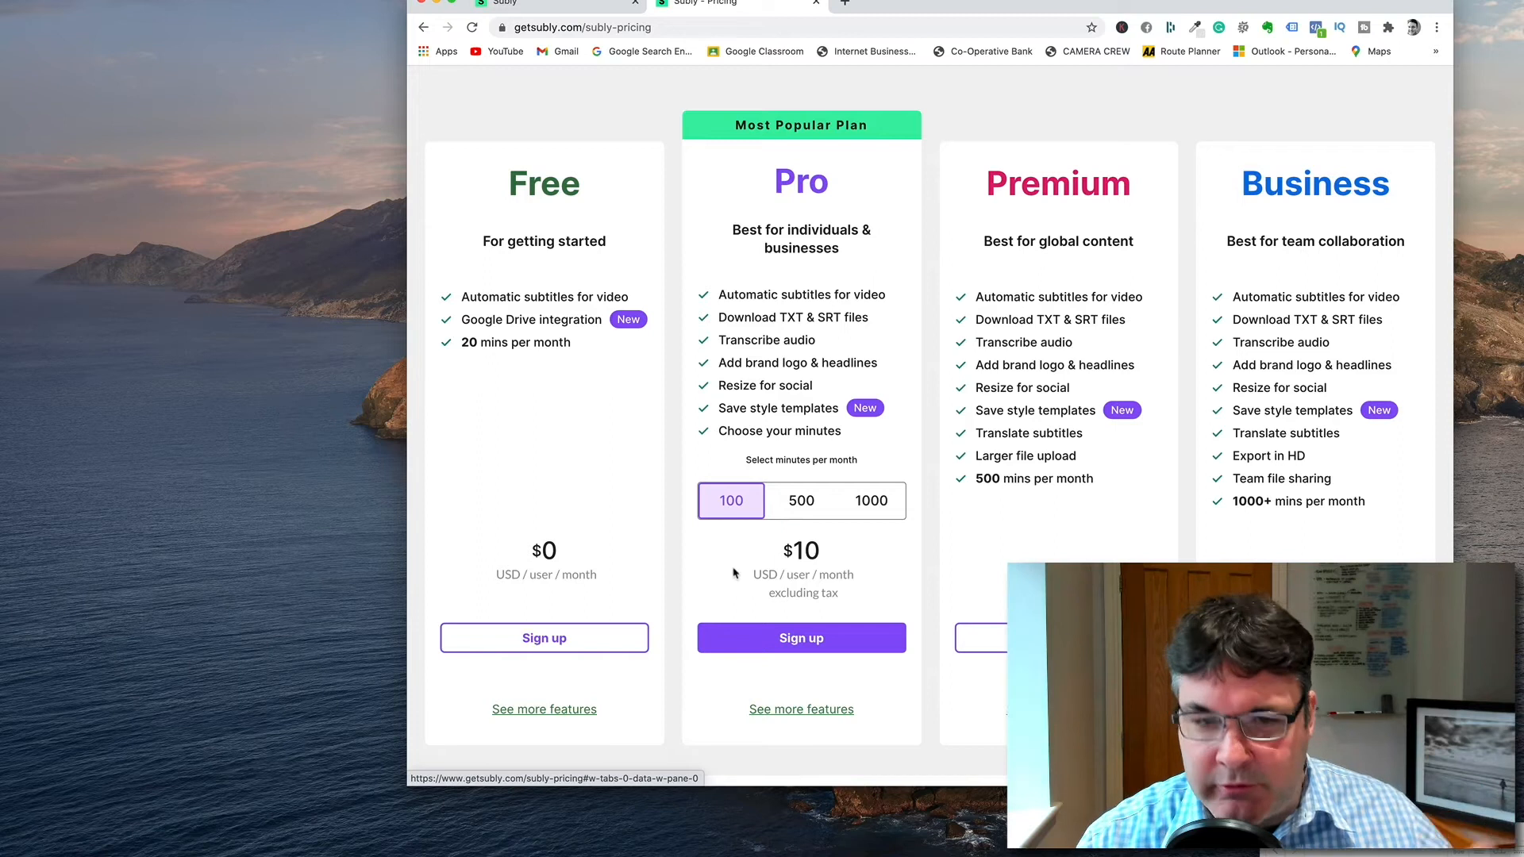
click(800, 509)
click(881, 513)
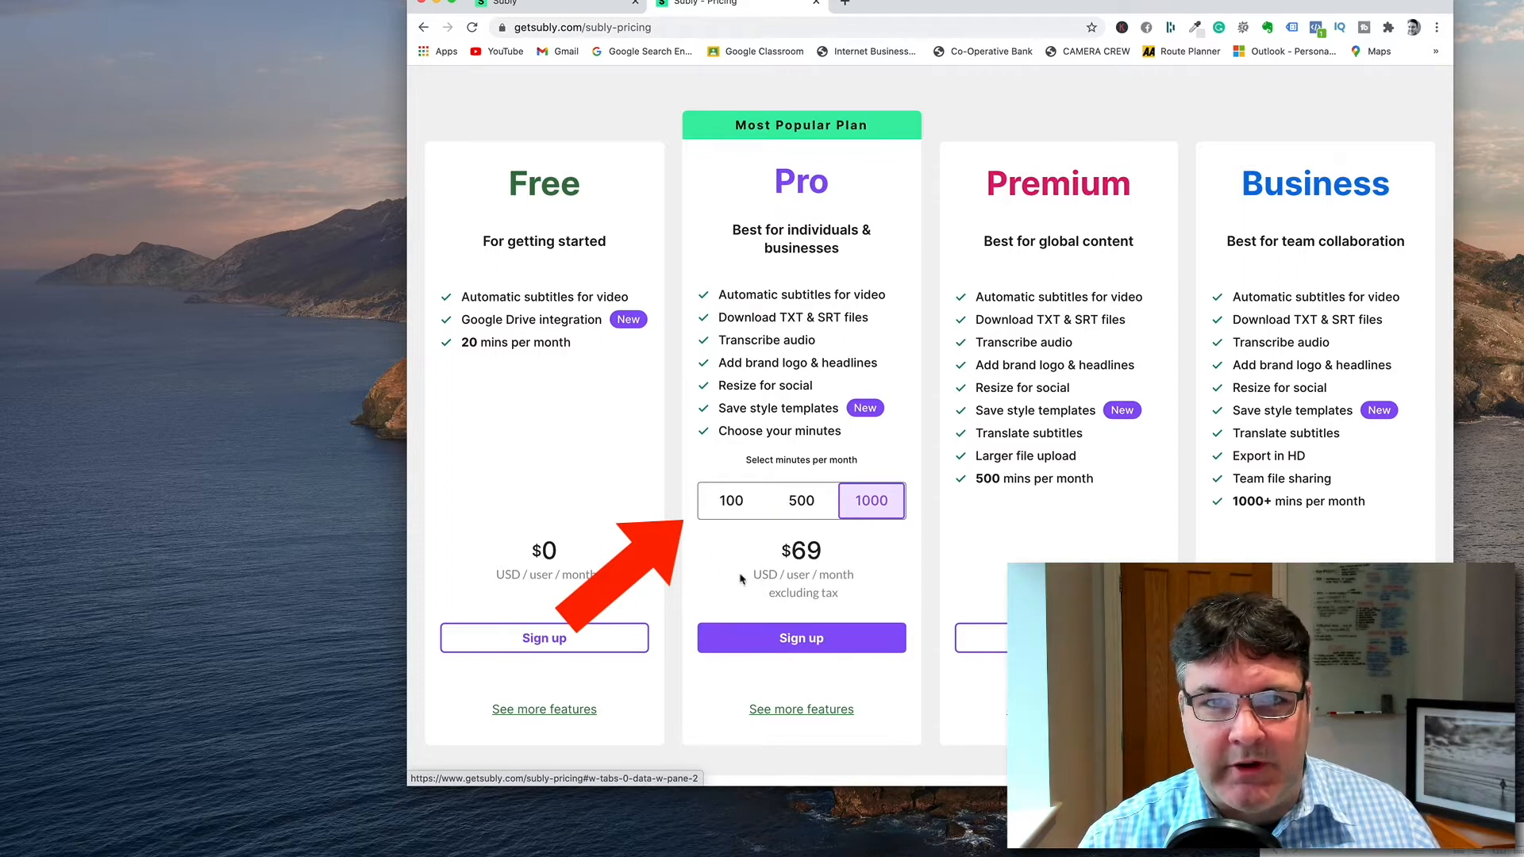
click(735, 500)
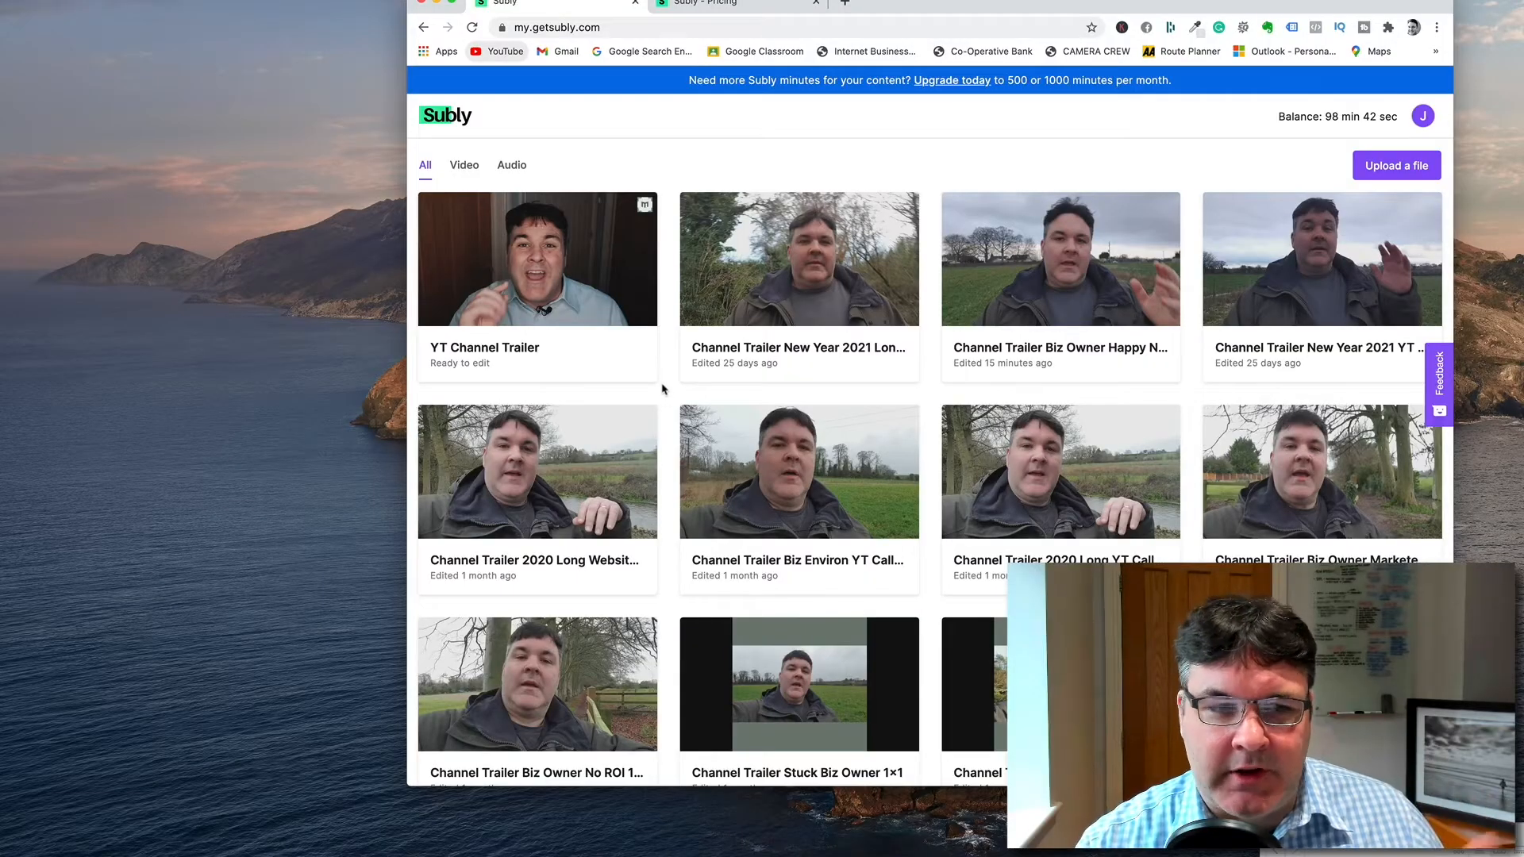
Open the YT Channel Trailer project for editing and play its video to check the transcribed subtitles
mouse_move(594, 270)
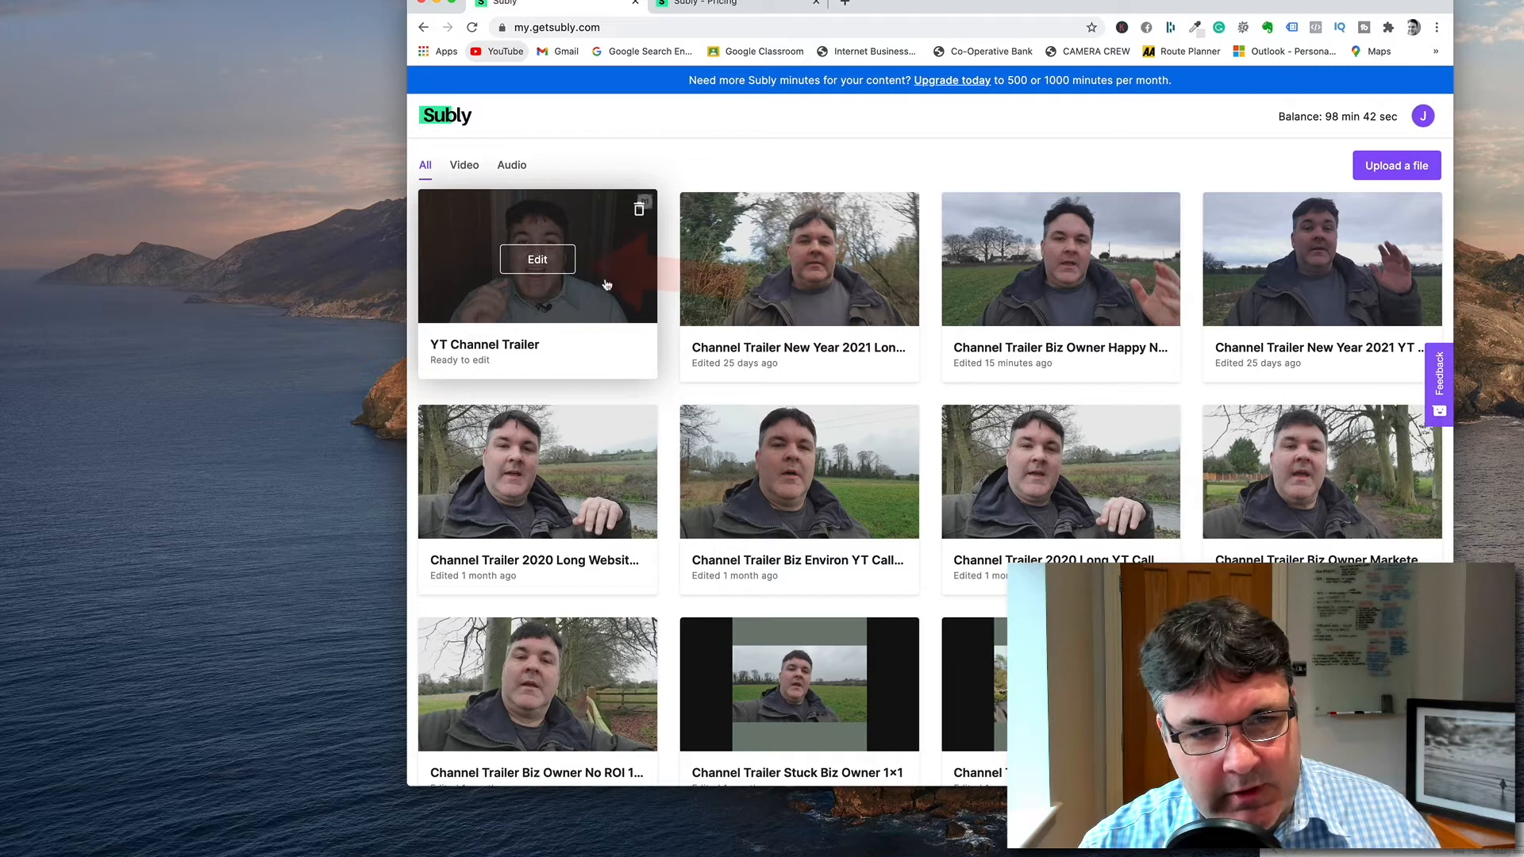
click(538, 259)
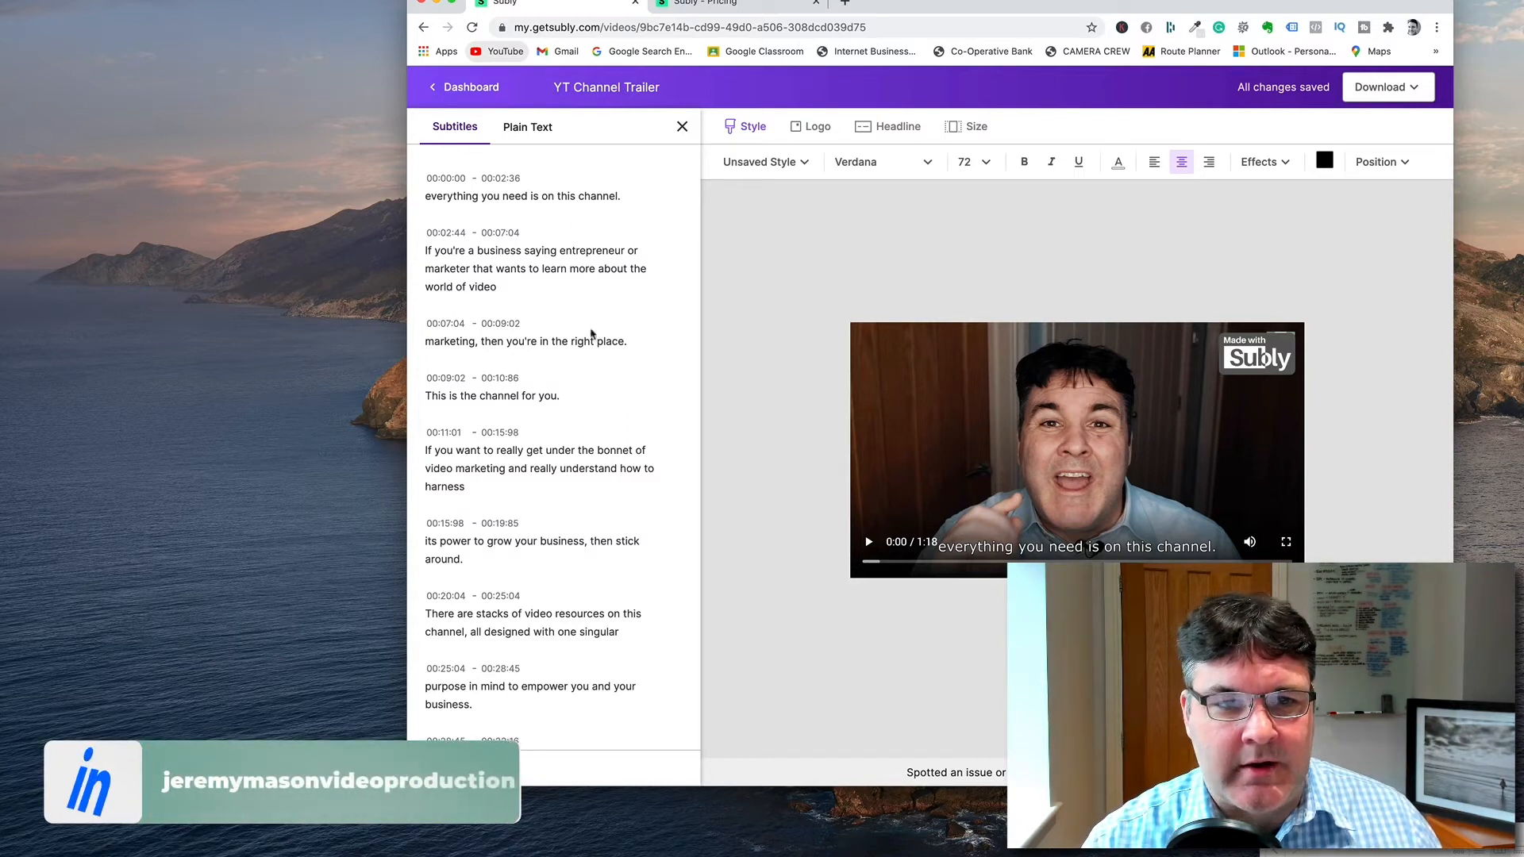
click(868, 542)
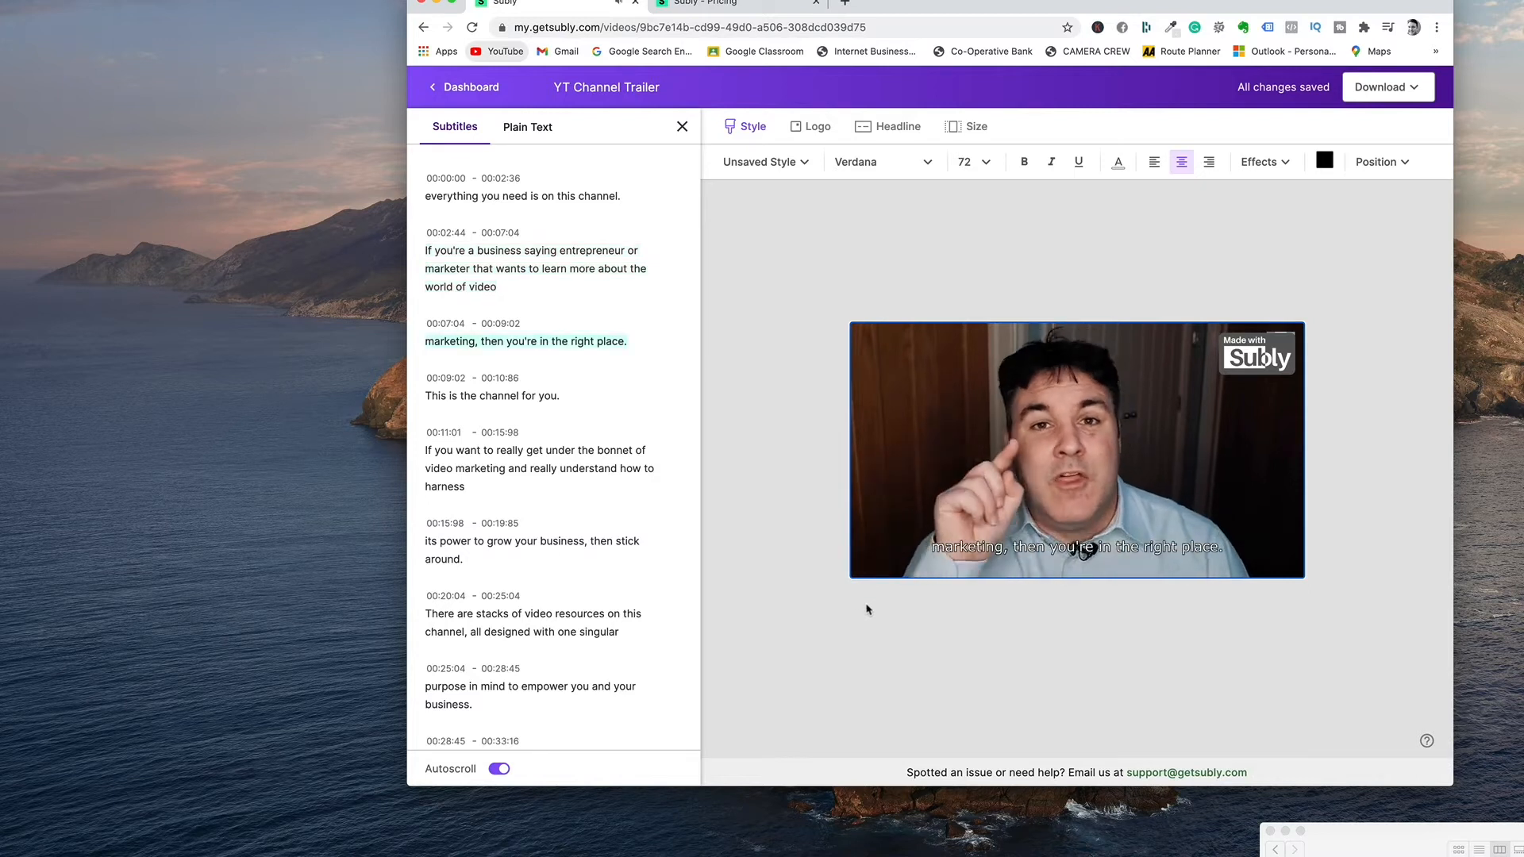
click(869, 542)
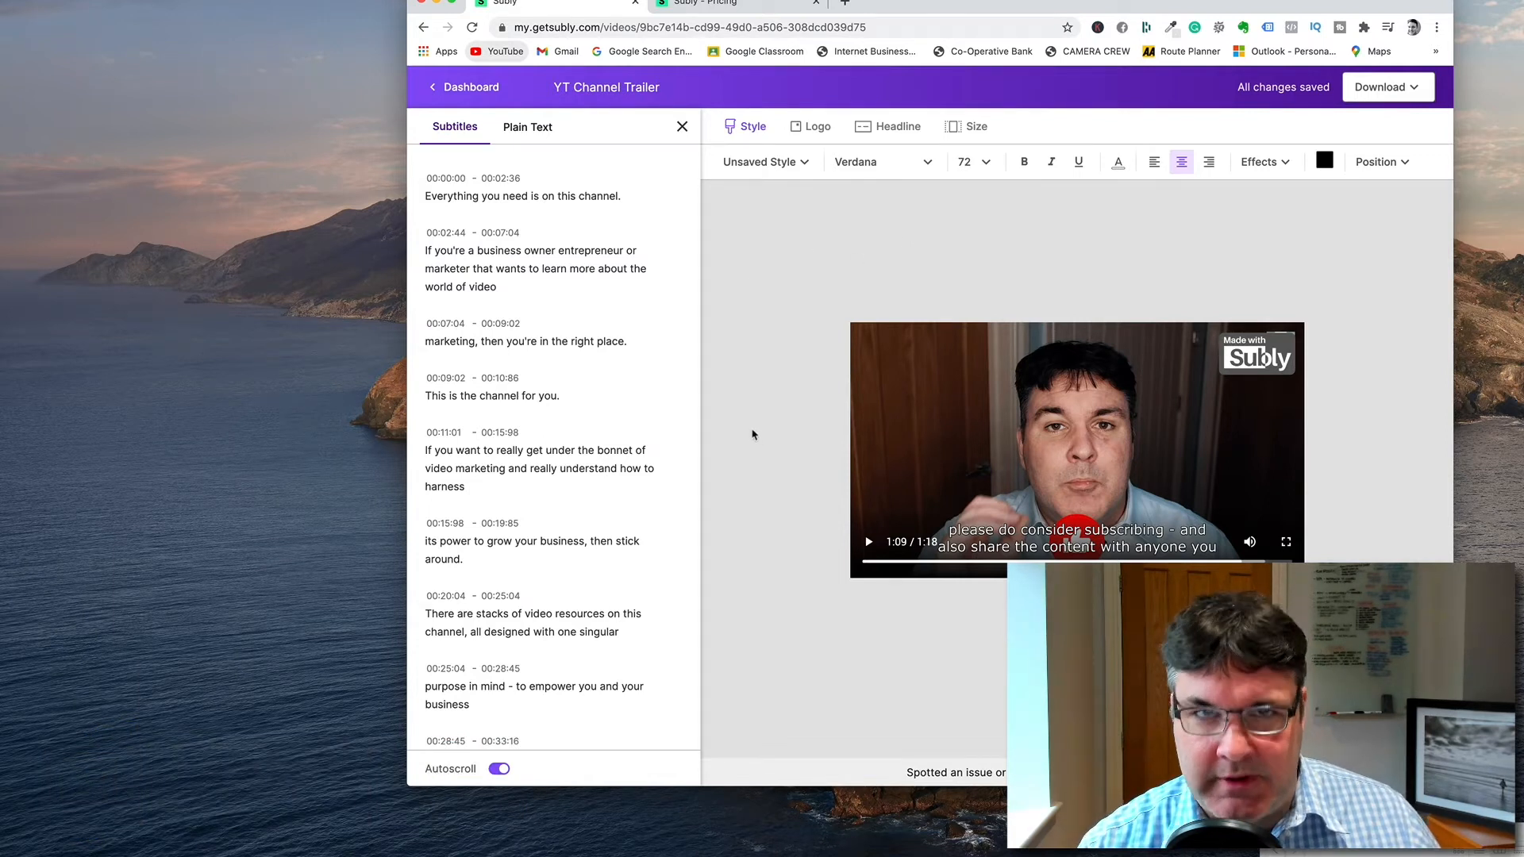
Apply the saved style template 1x1 YT Channel Promo - MPV to the subtitles and change their font to Cardo
click(804, 163)
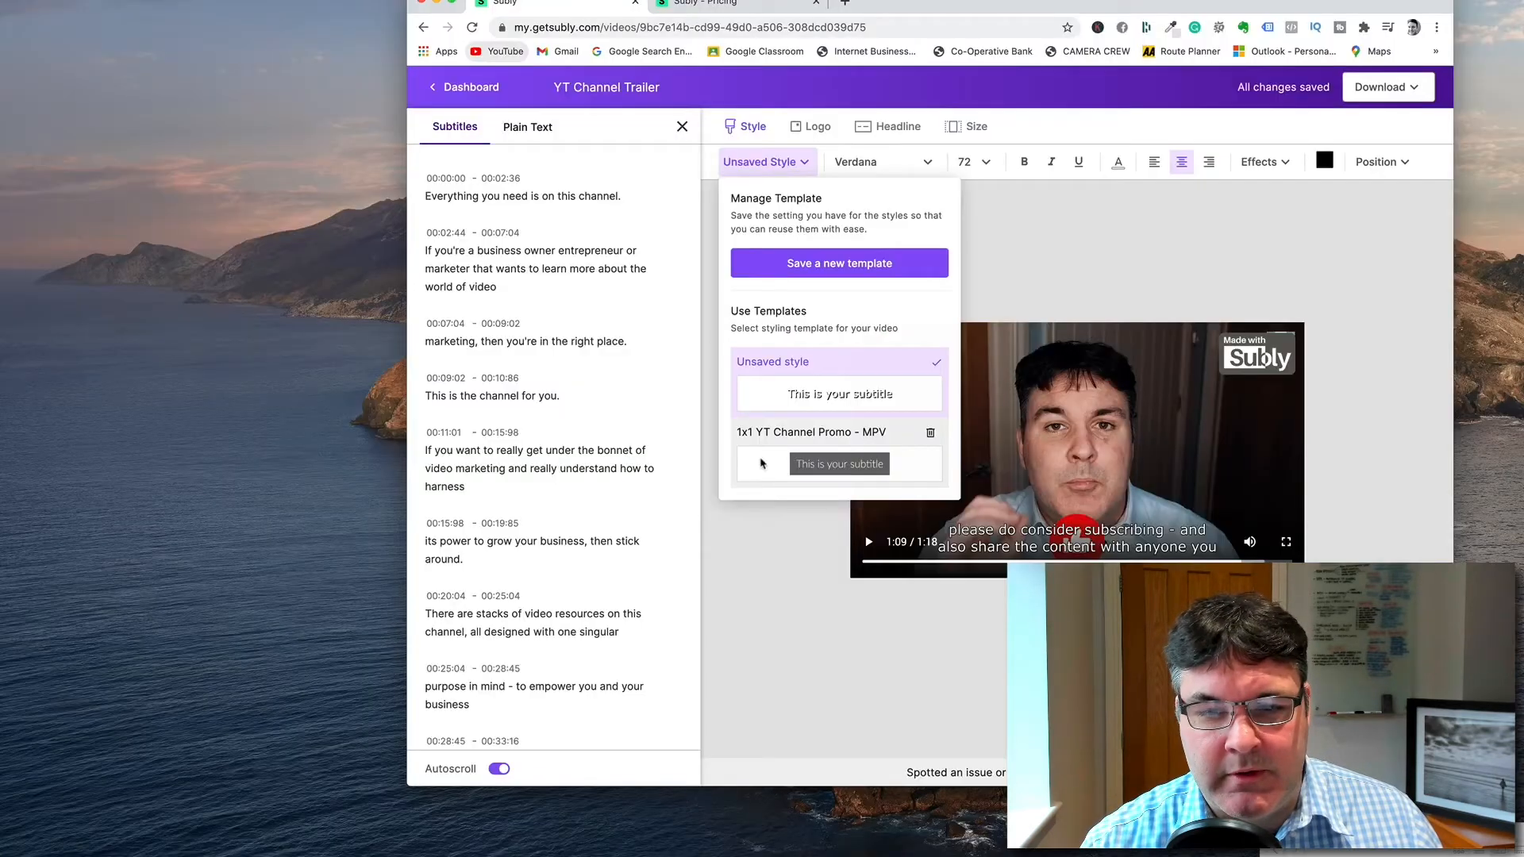
click(763, 469)
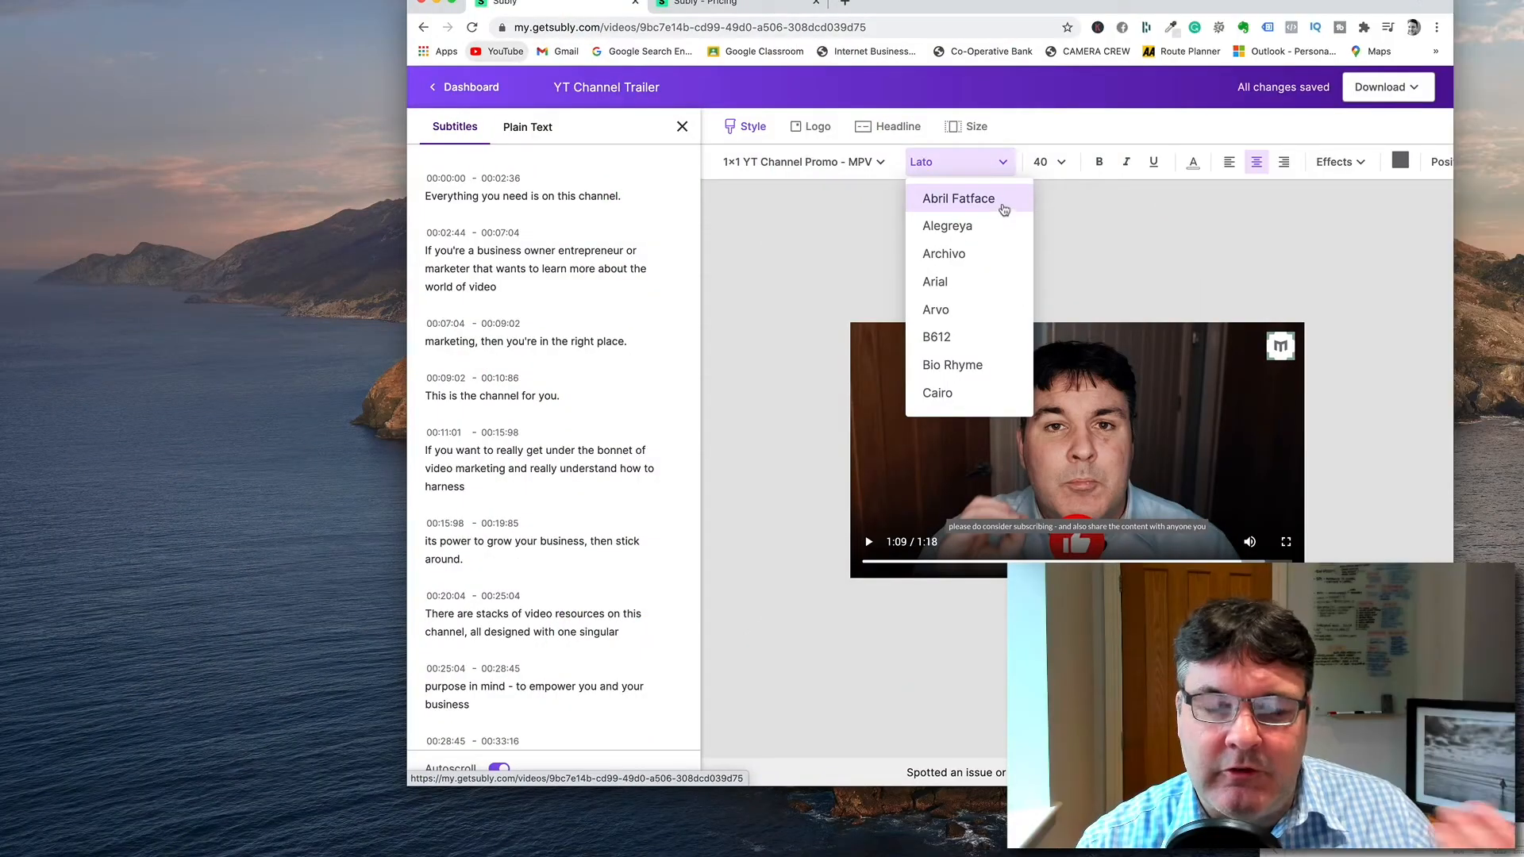
scroll(981, 346, down, 3)
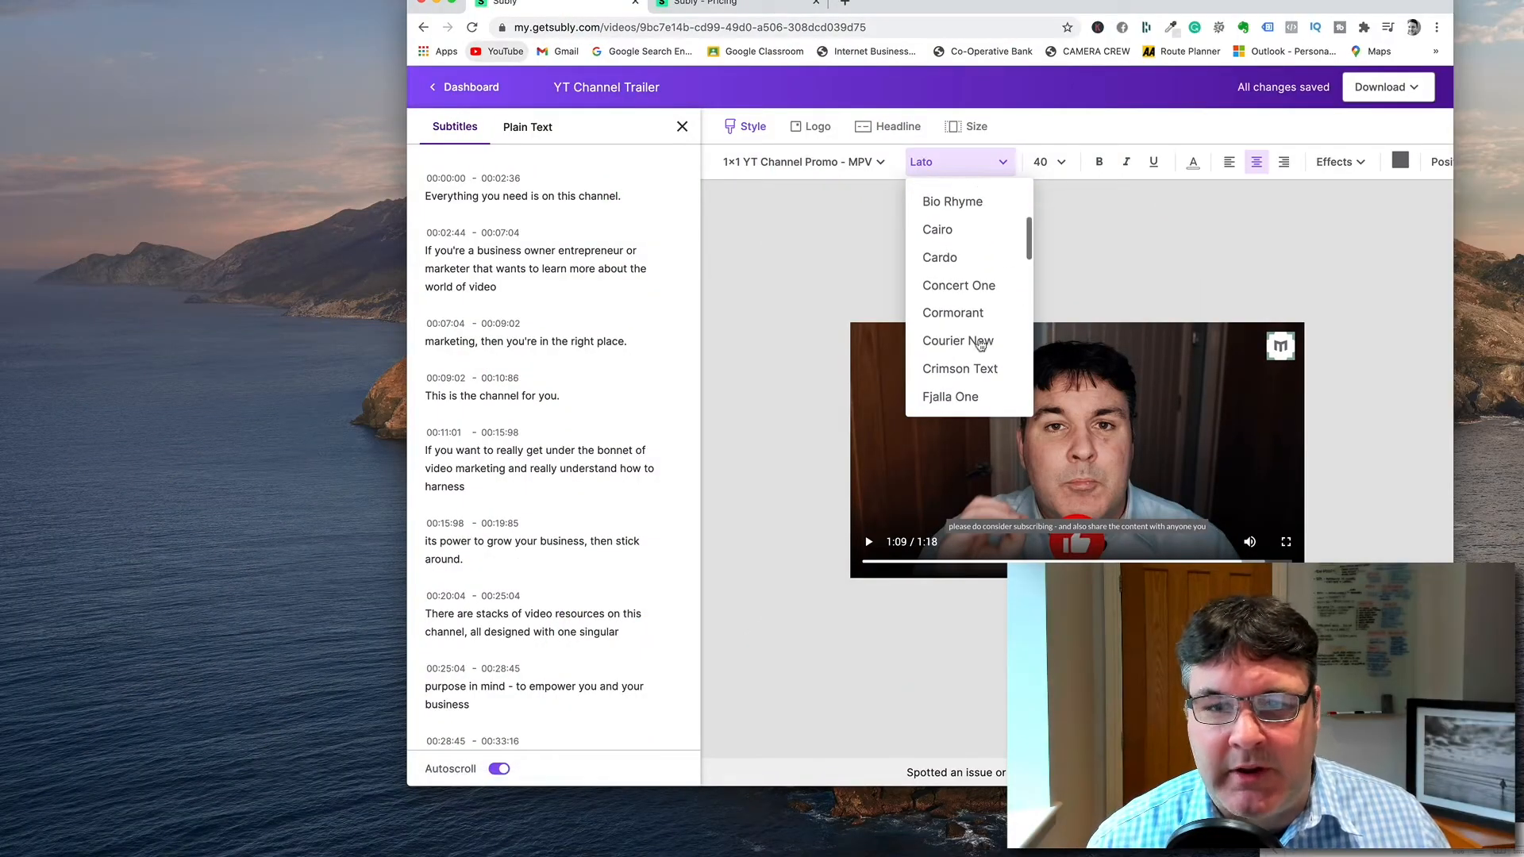
click(990, 263)
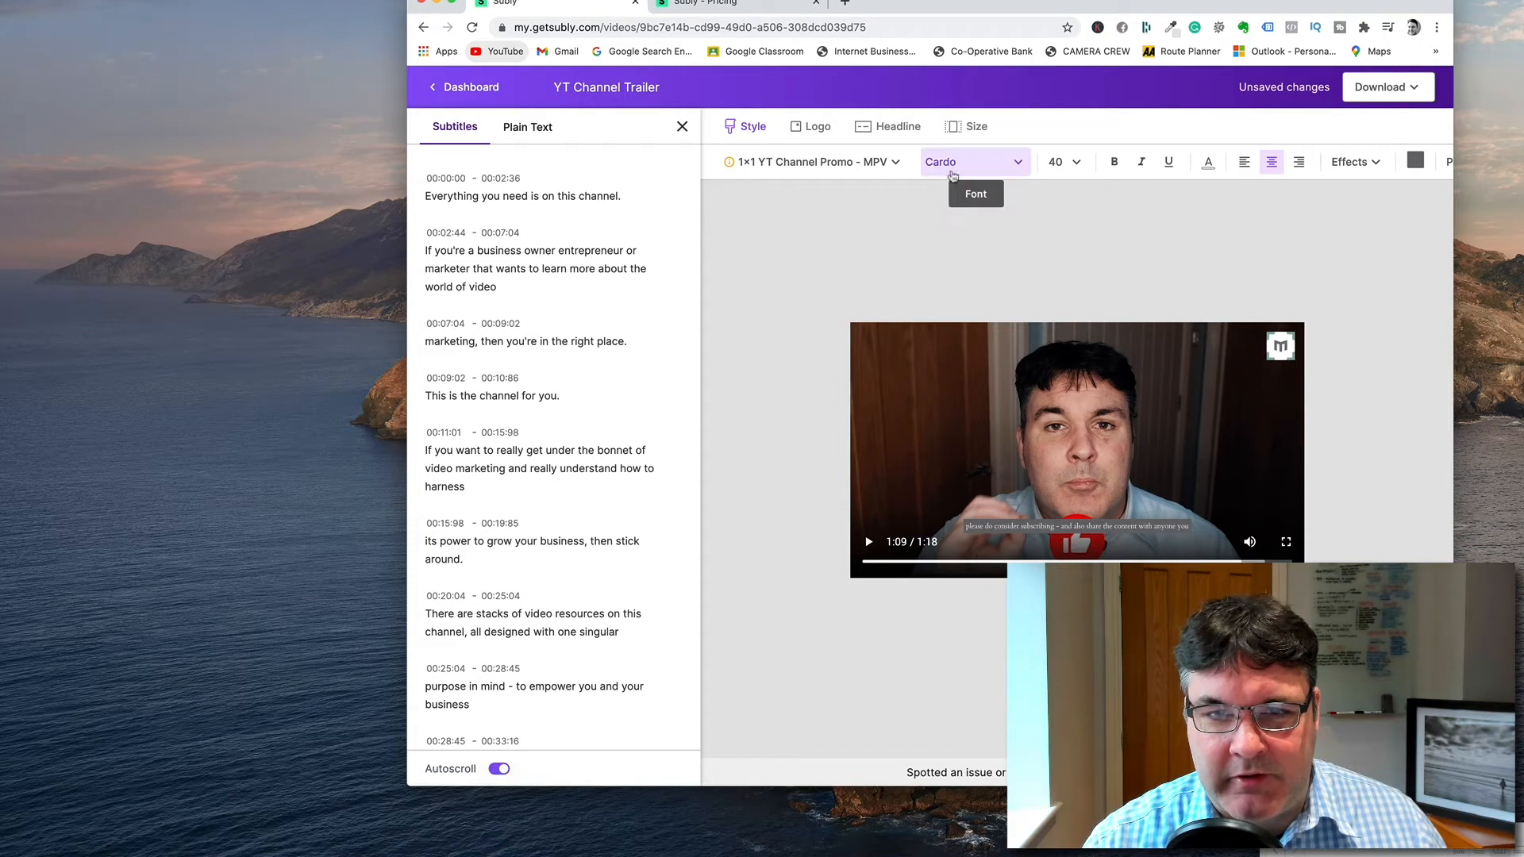
Change the subtitle font to Courier New and the font size to 56
click(1015, 162)
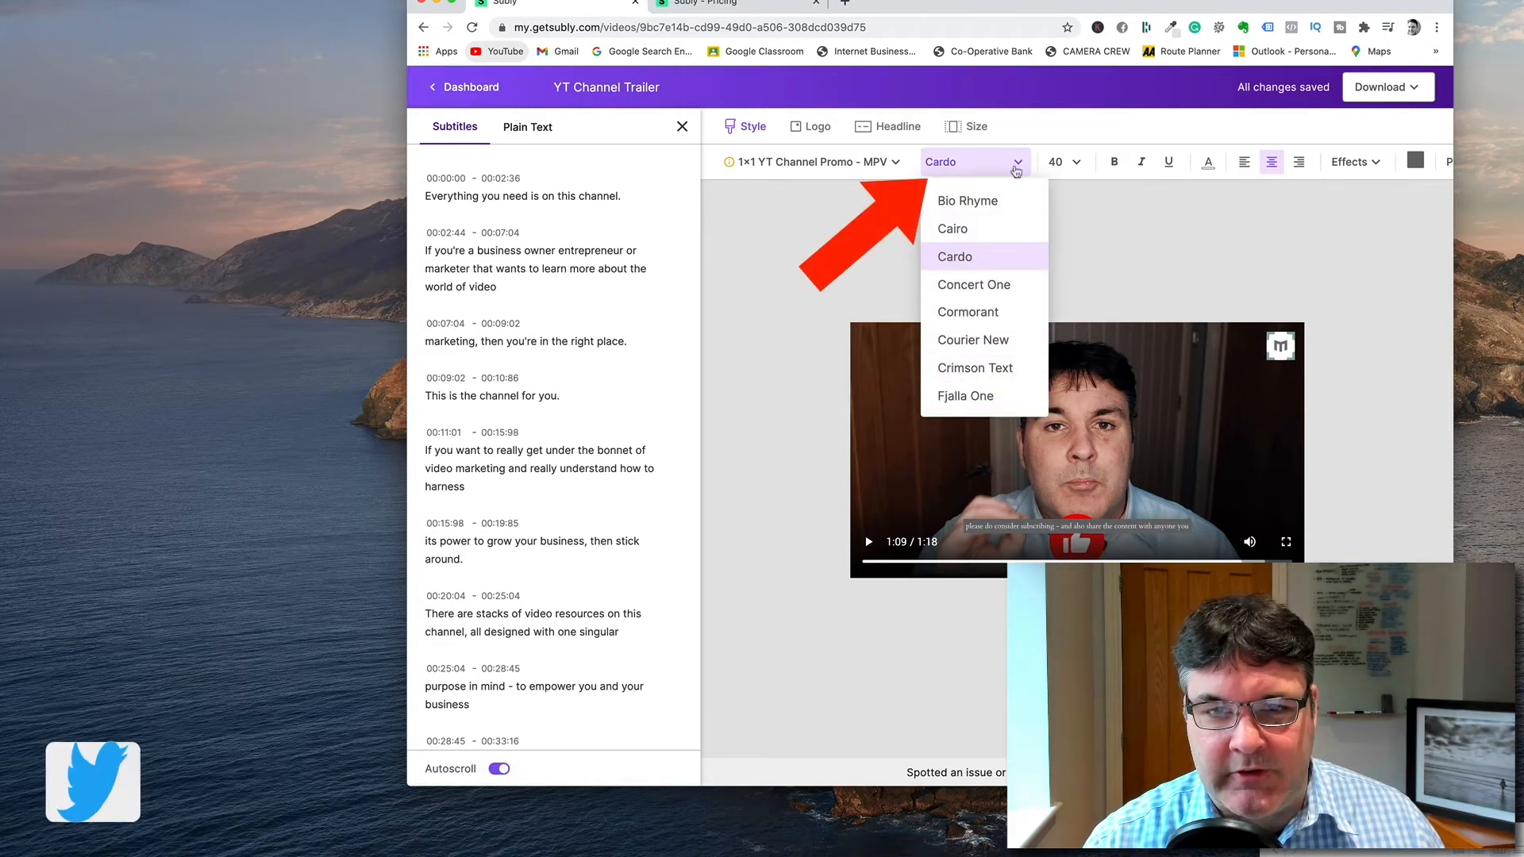
click(1015, 163)
click(1078, 163)
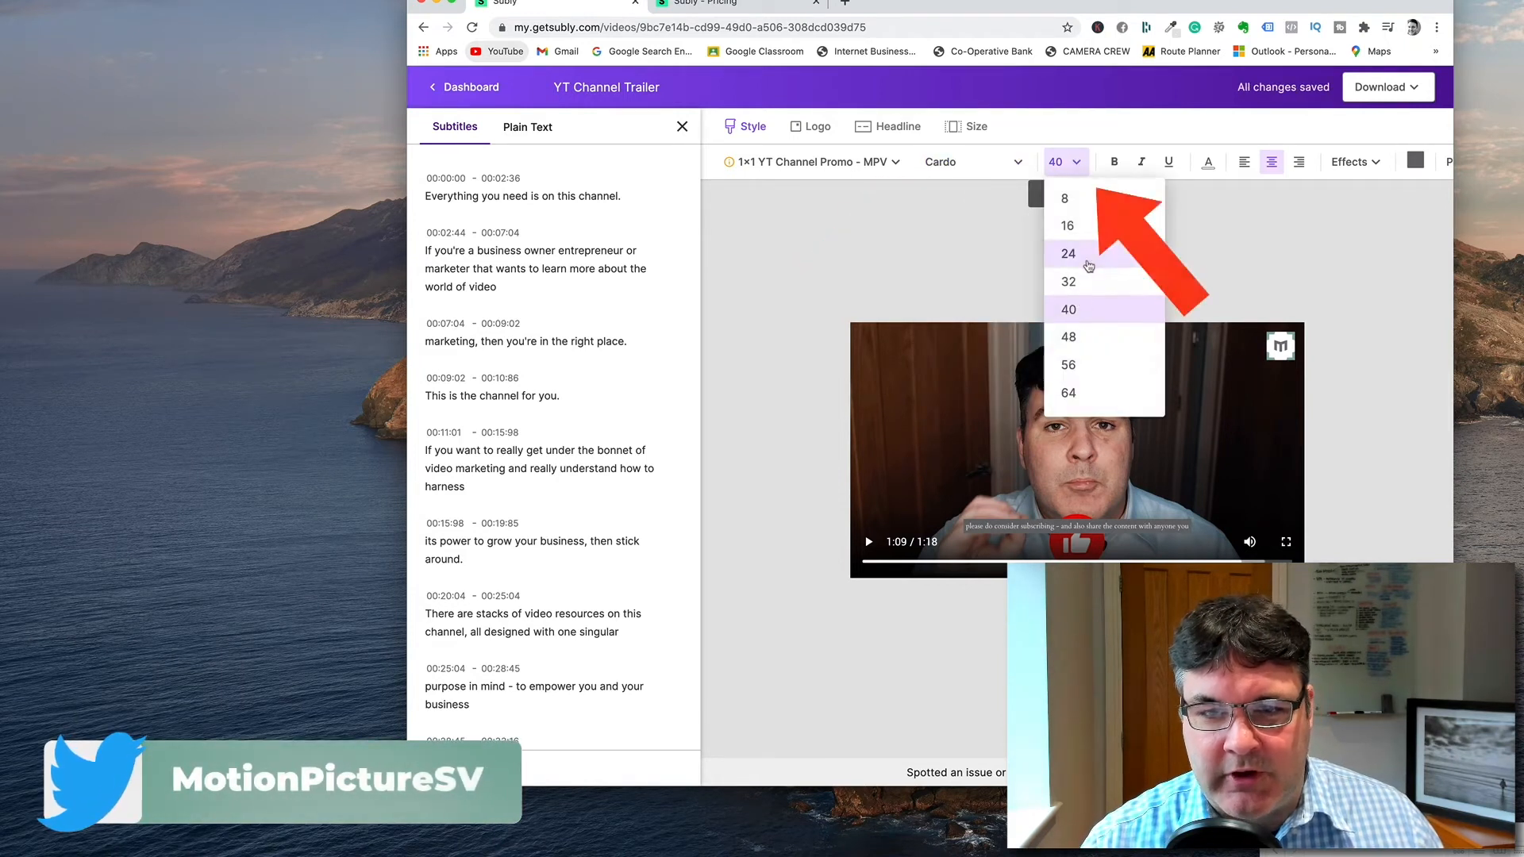
click(1162, 196)
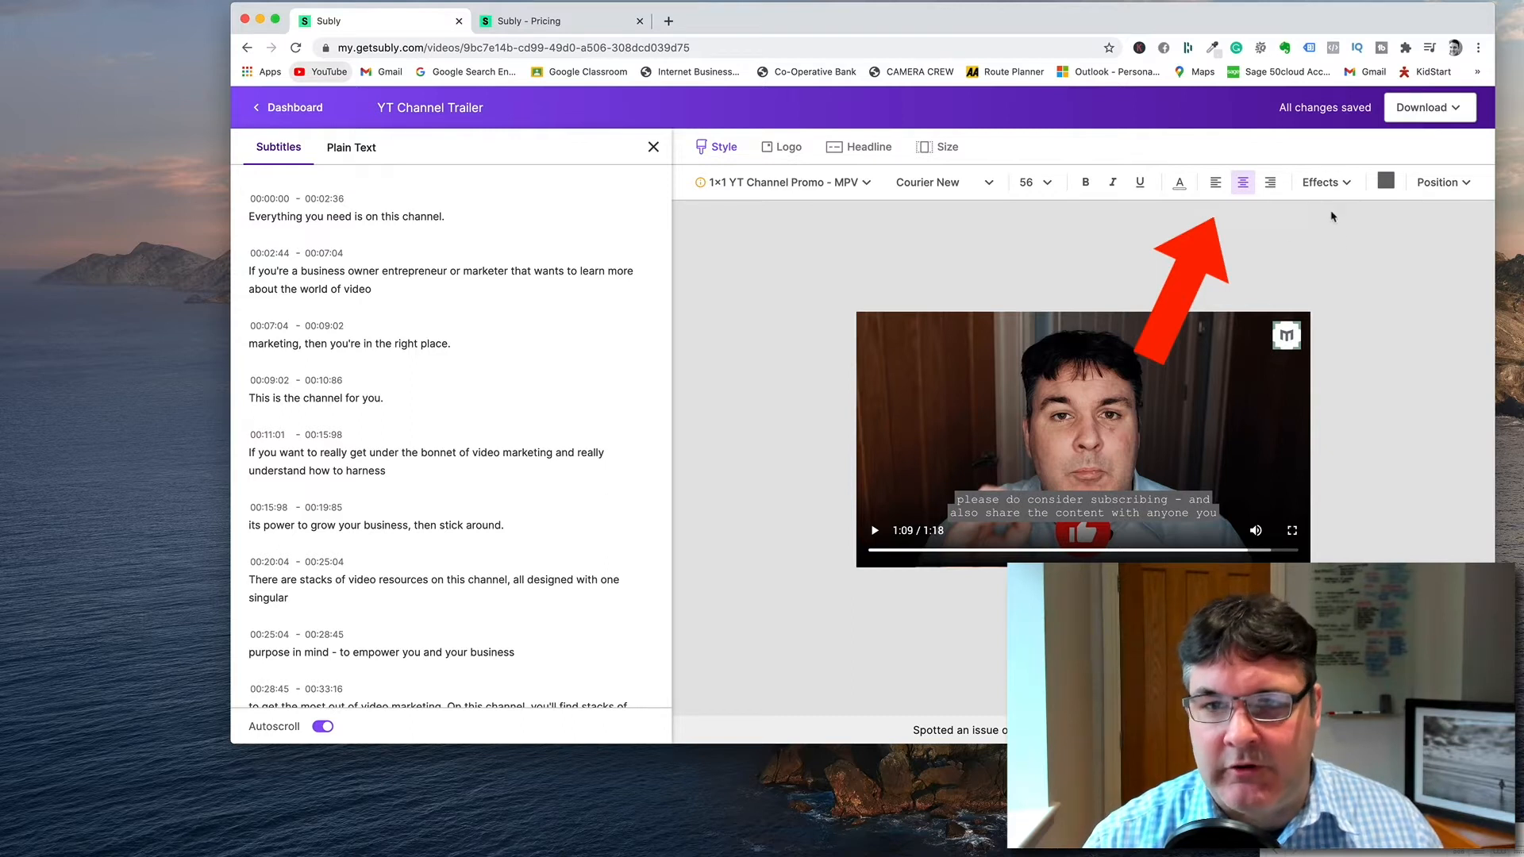
View the subtitle effects, try the middle and top subtitle positions, show the custom margins, and return the subtitles to the bottom
click(1349, 185)
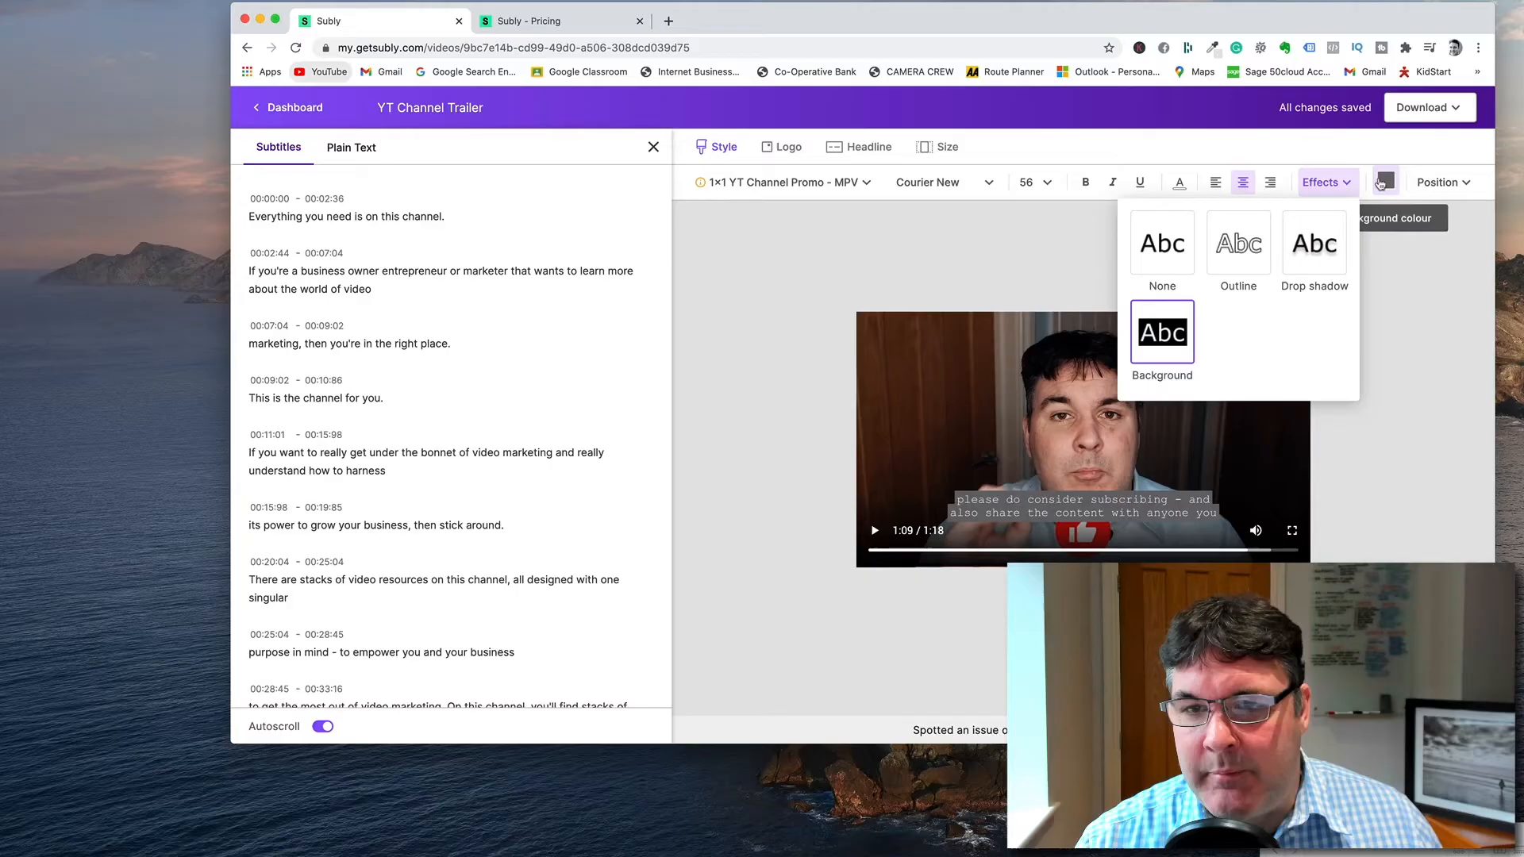
click(1438, 182)
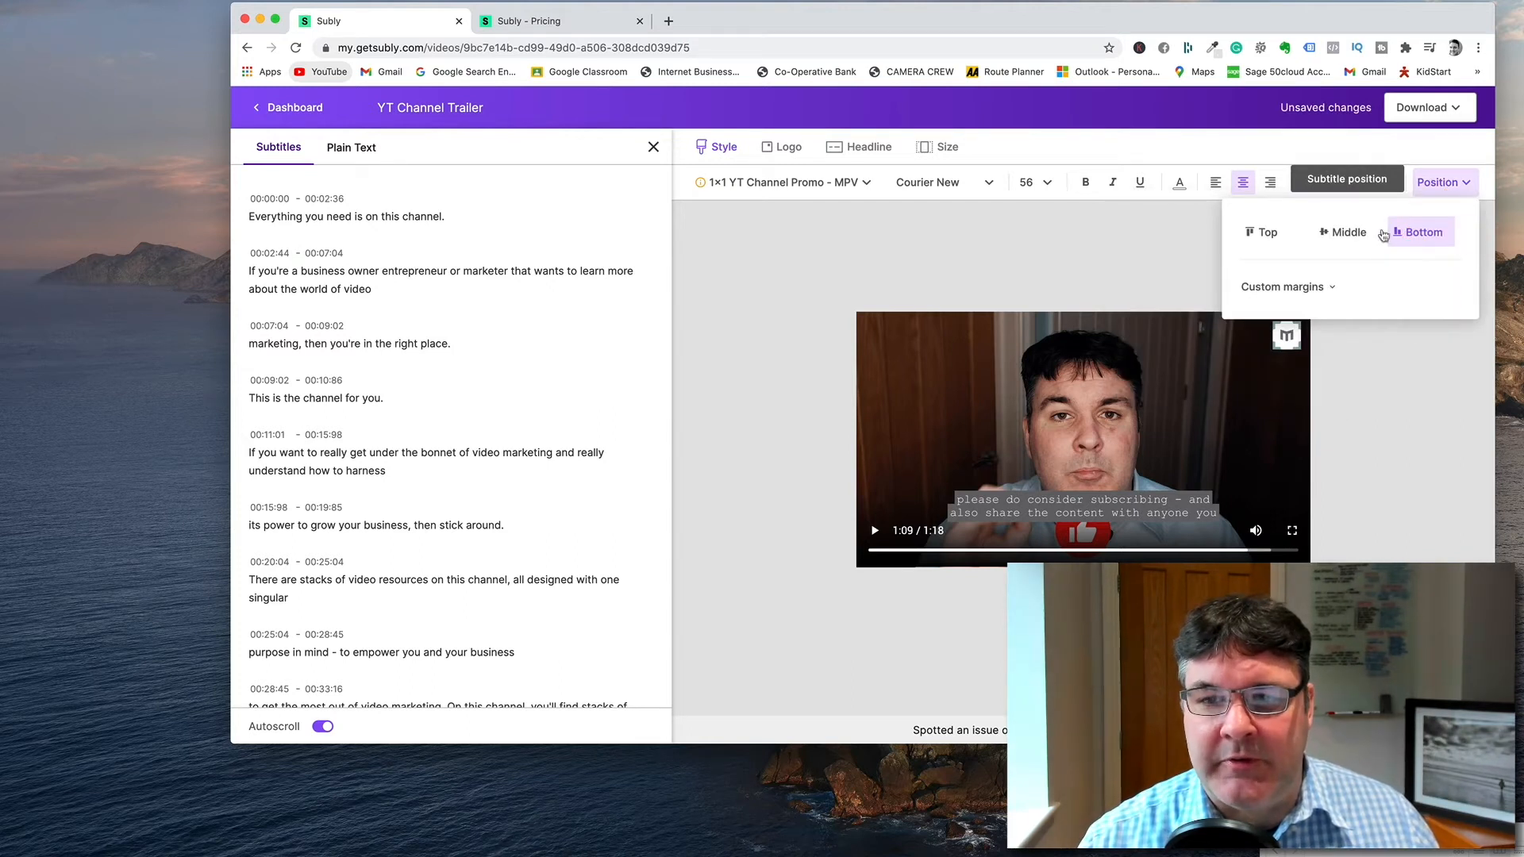
click(1351, 235)
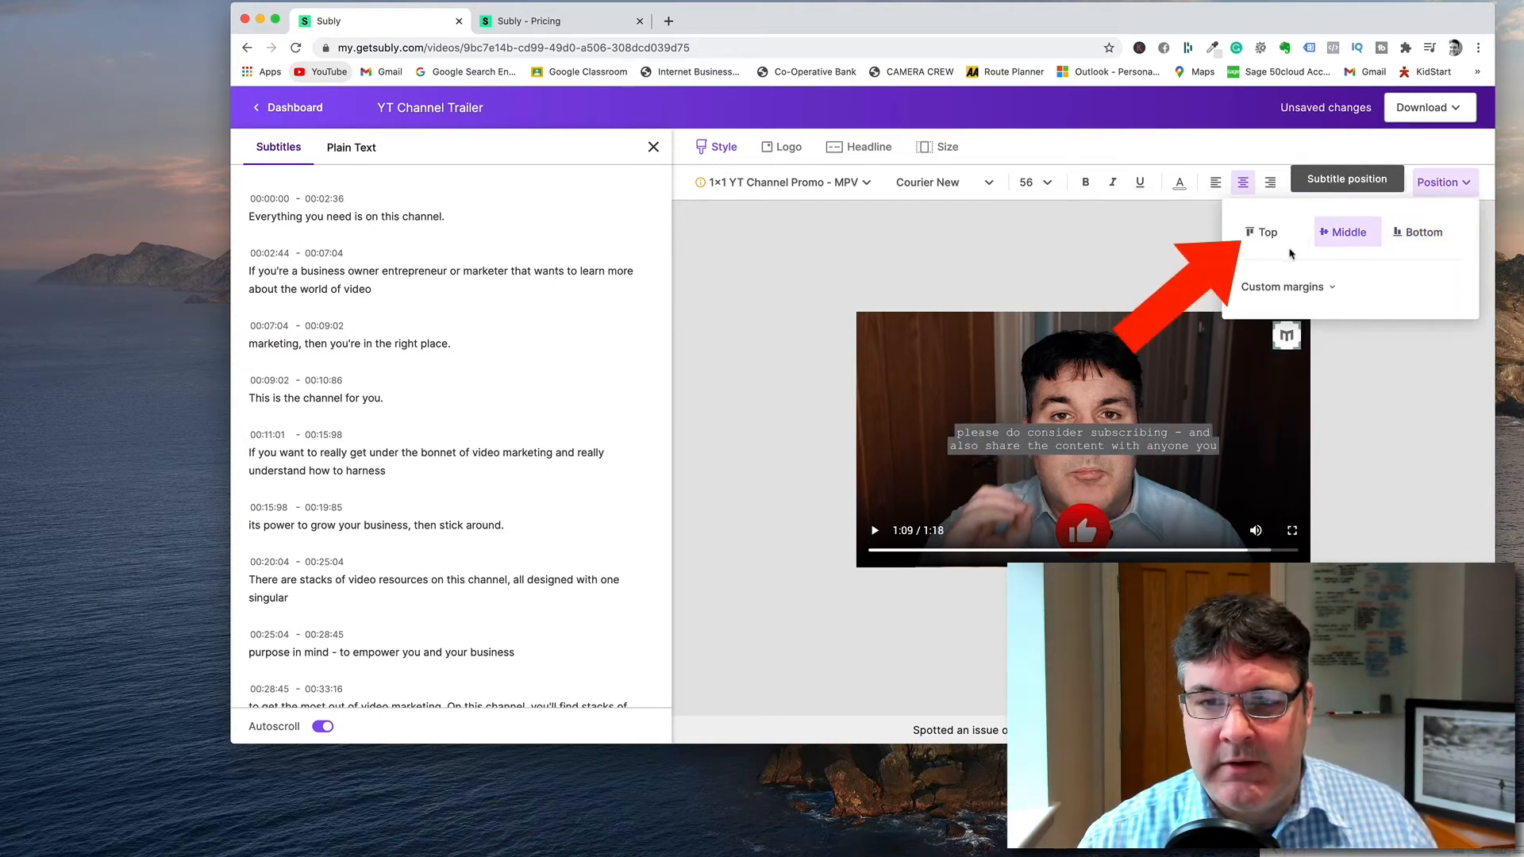
click(1269, 241)
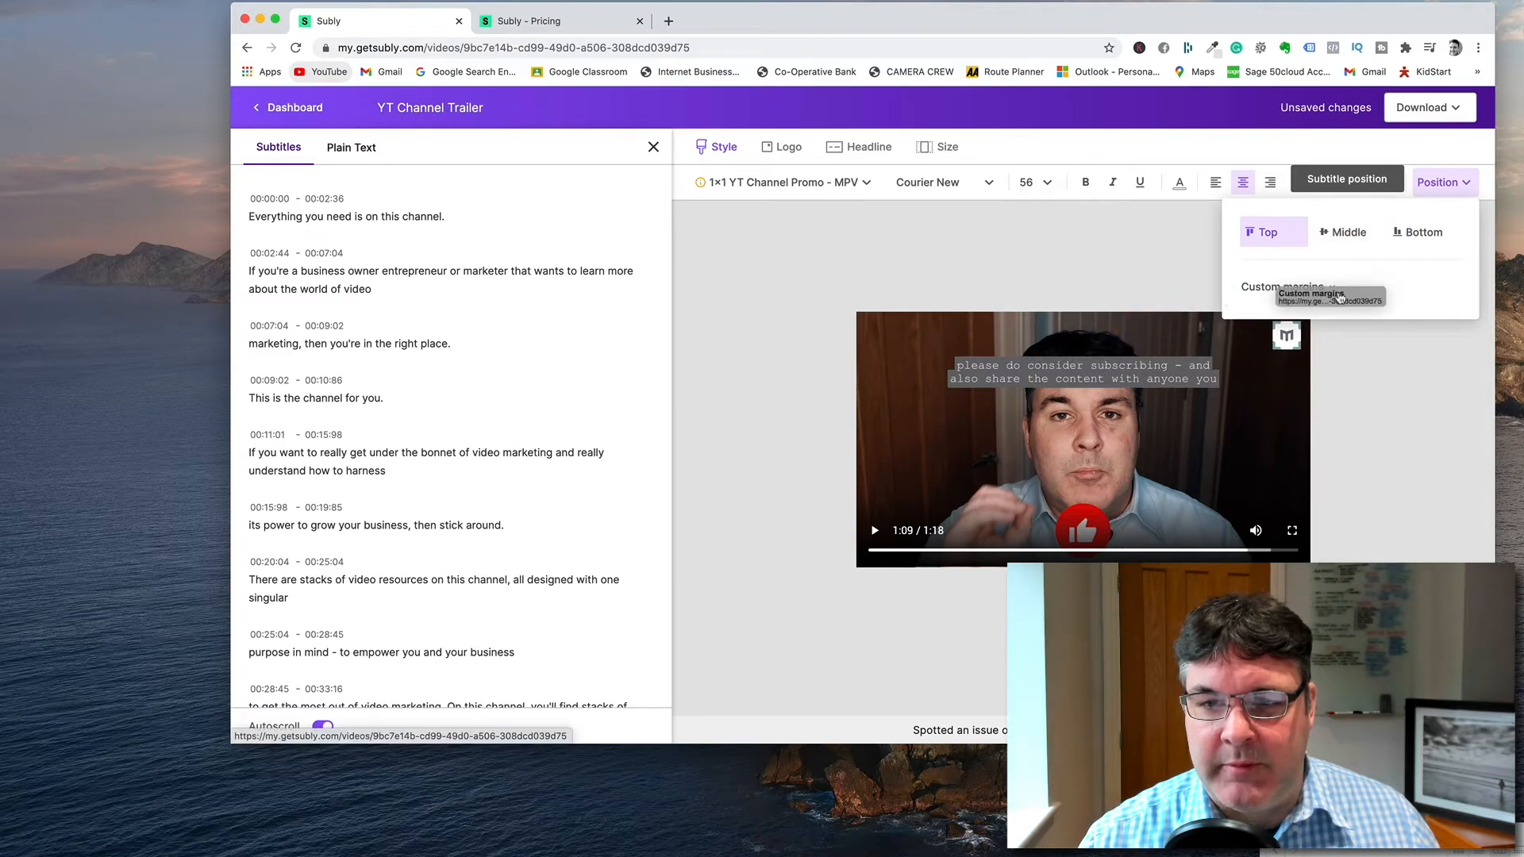
click(1287, 292)
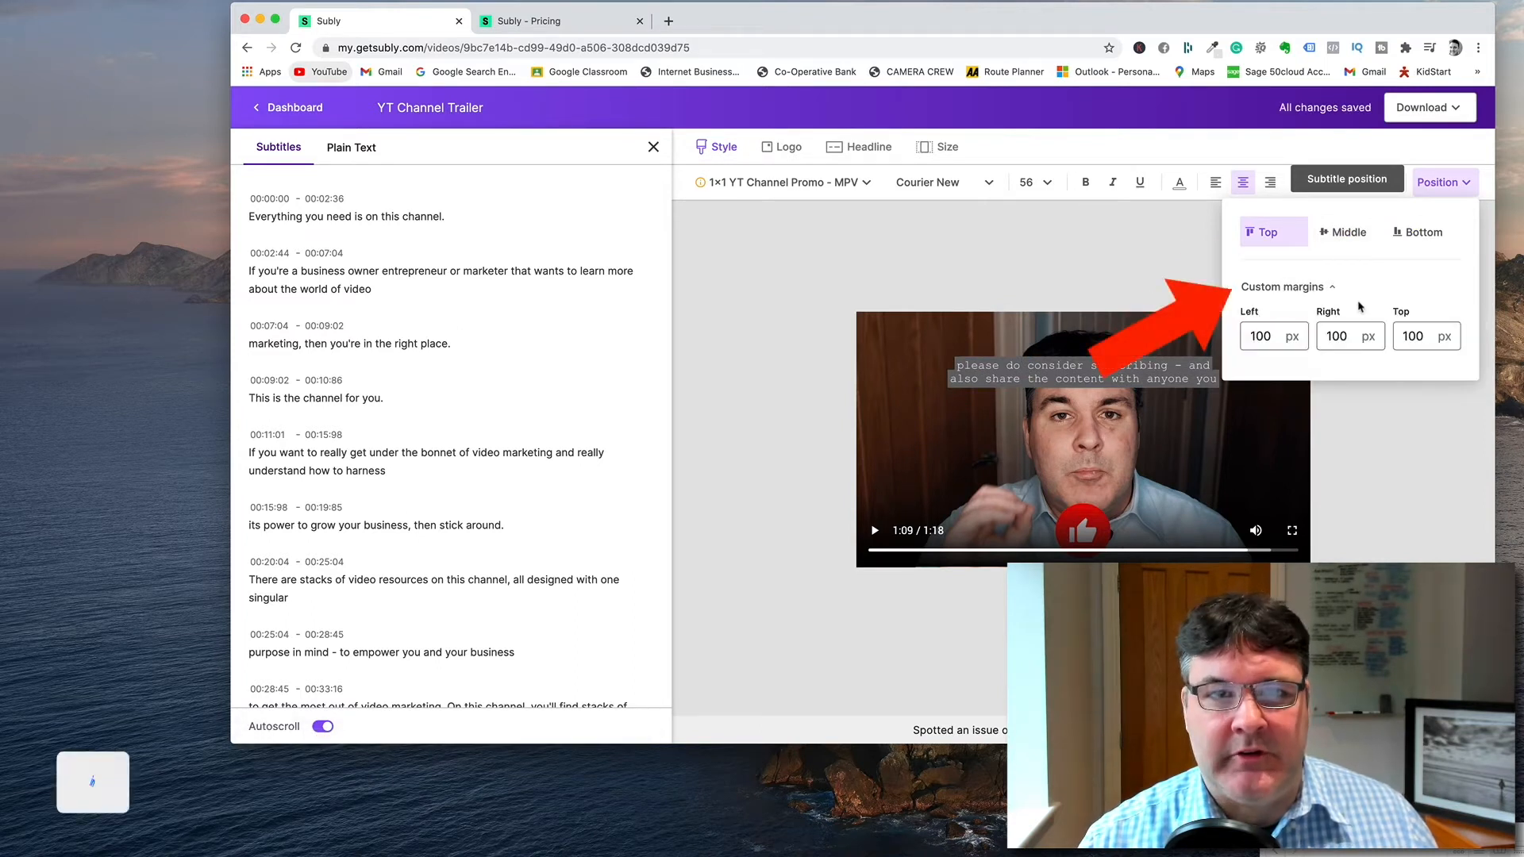
click(1422, 231)
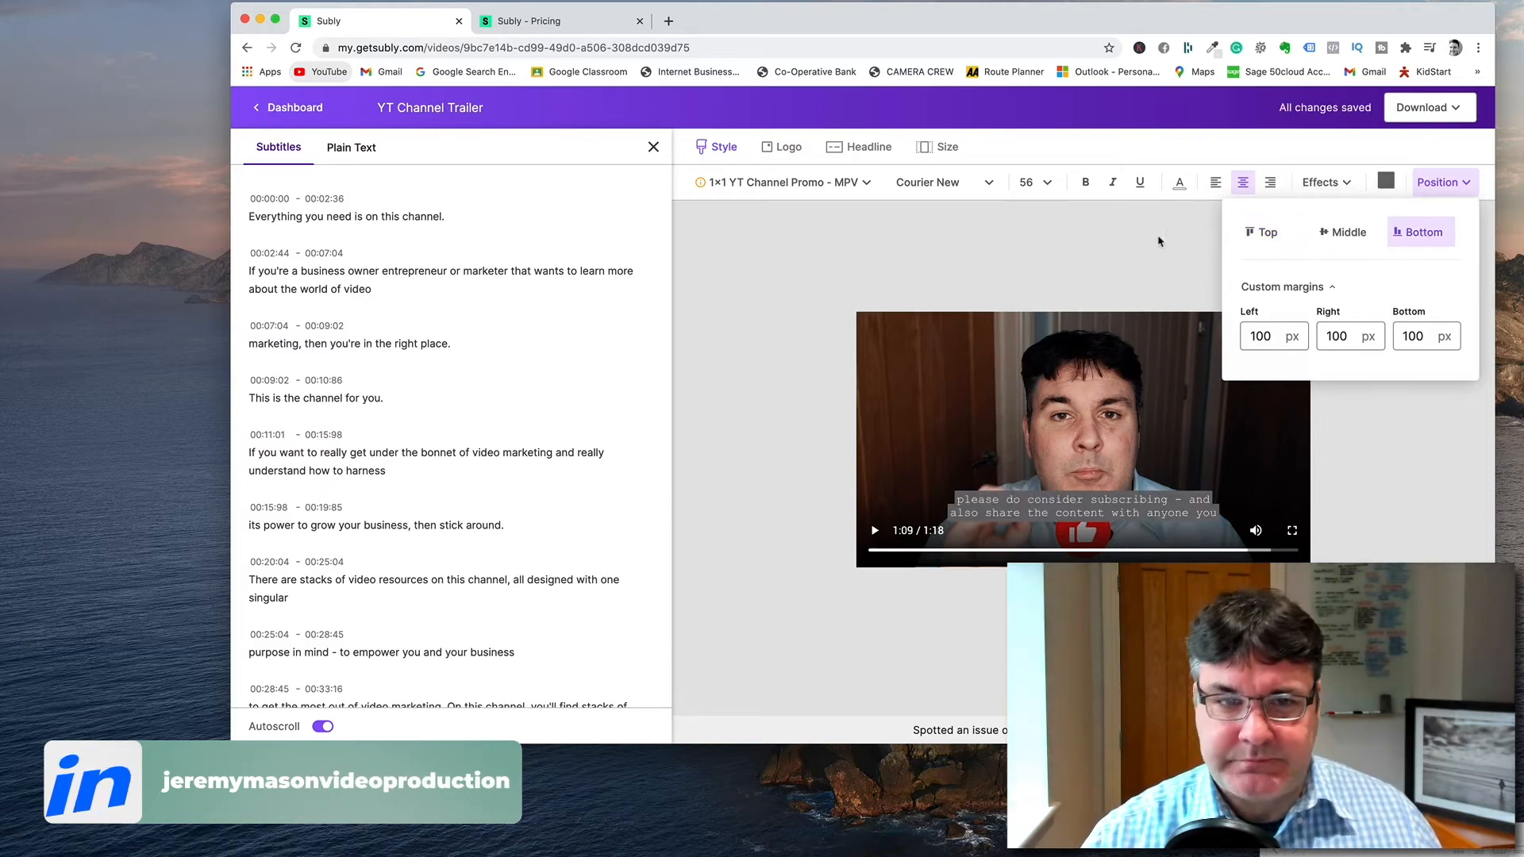
click(1014, 254)
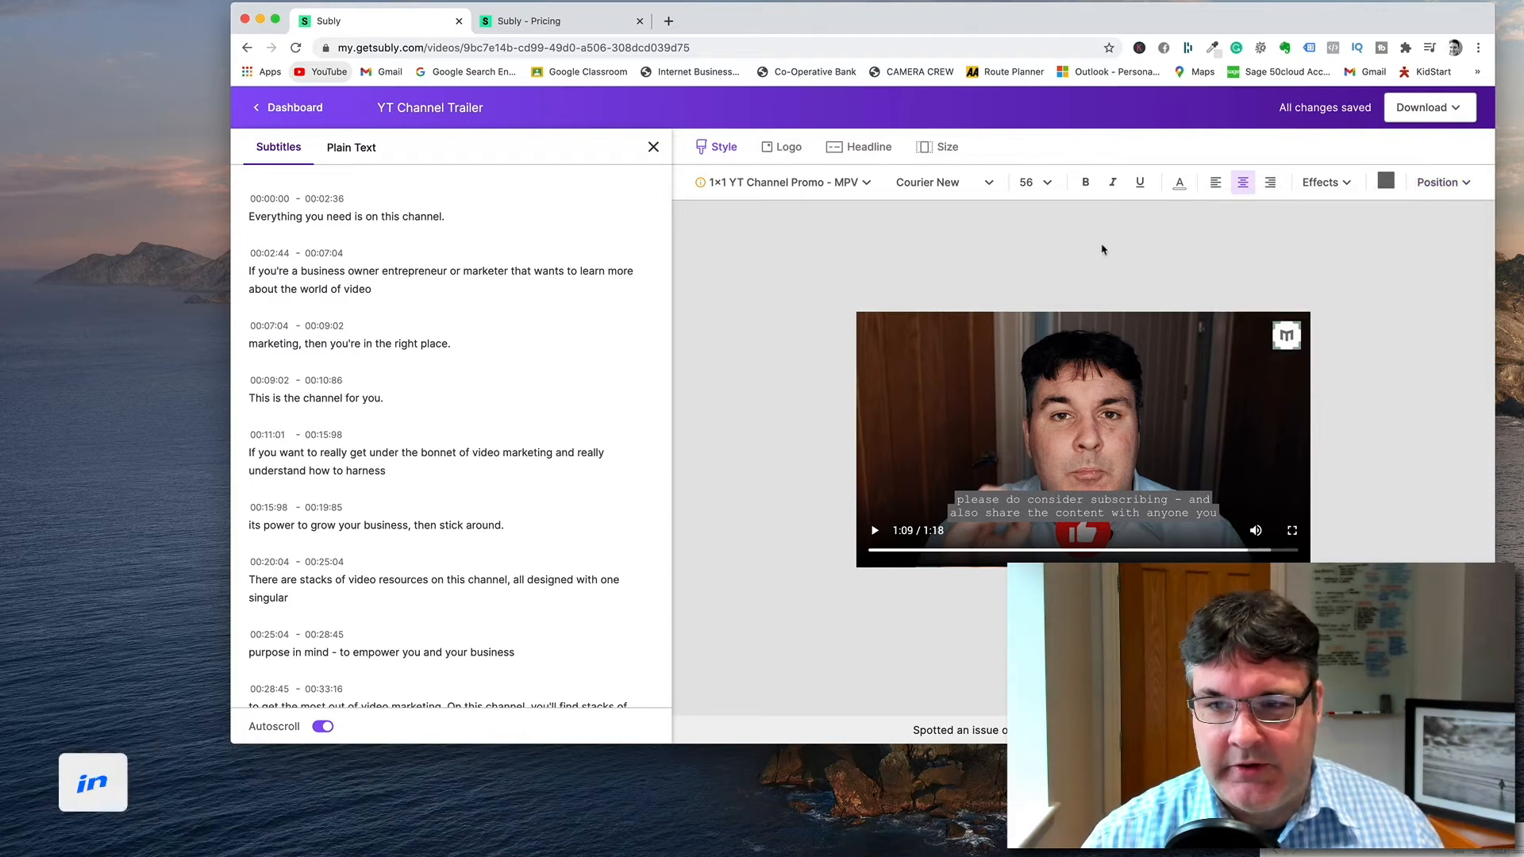
Turn off the Subly watermark in the video's logo settings
click(790, 148)
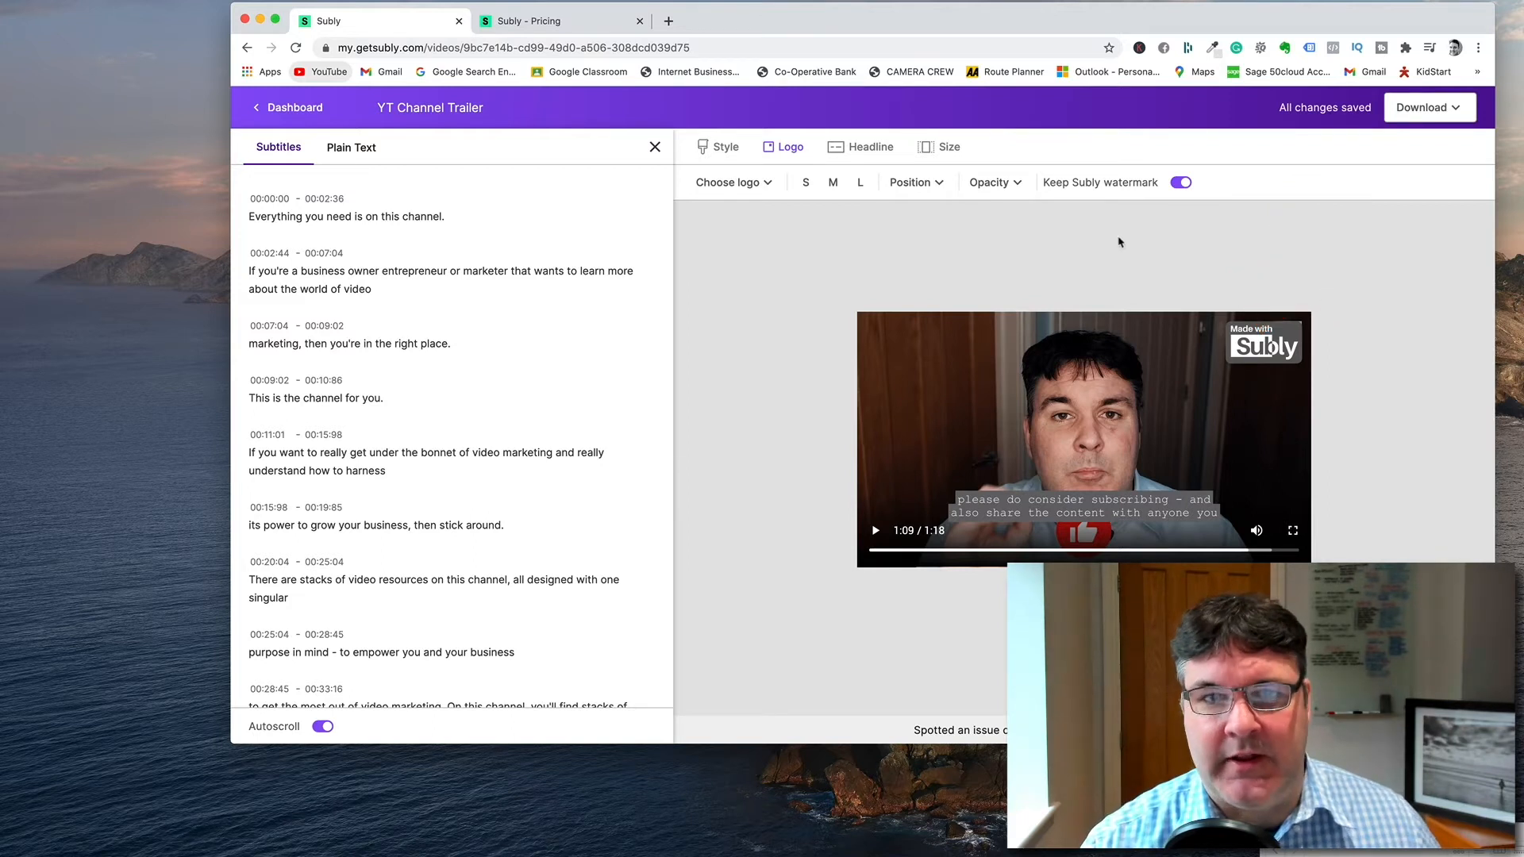
click(1180, 183)
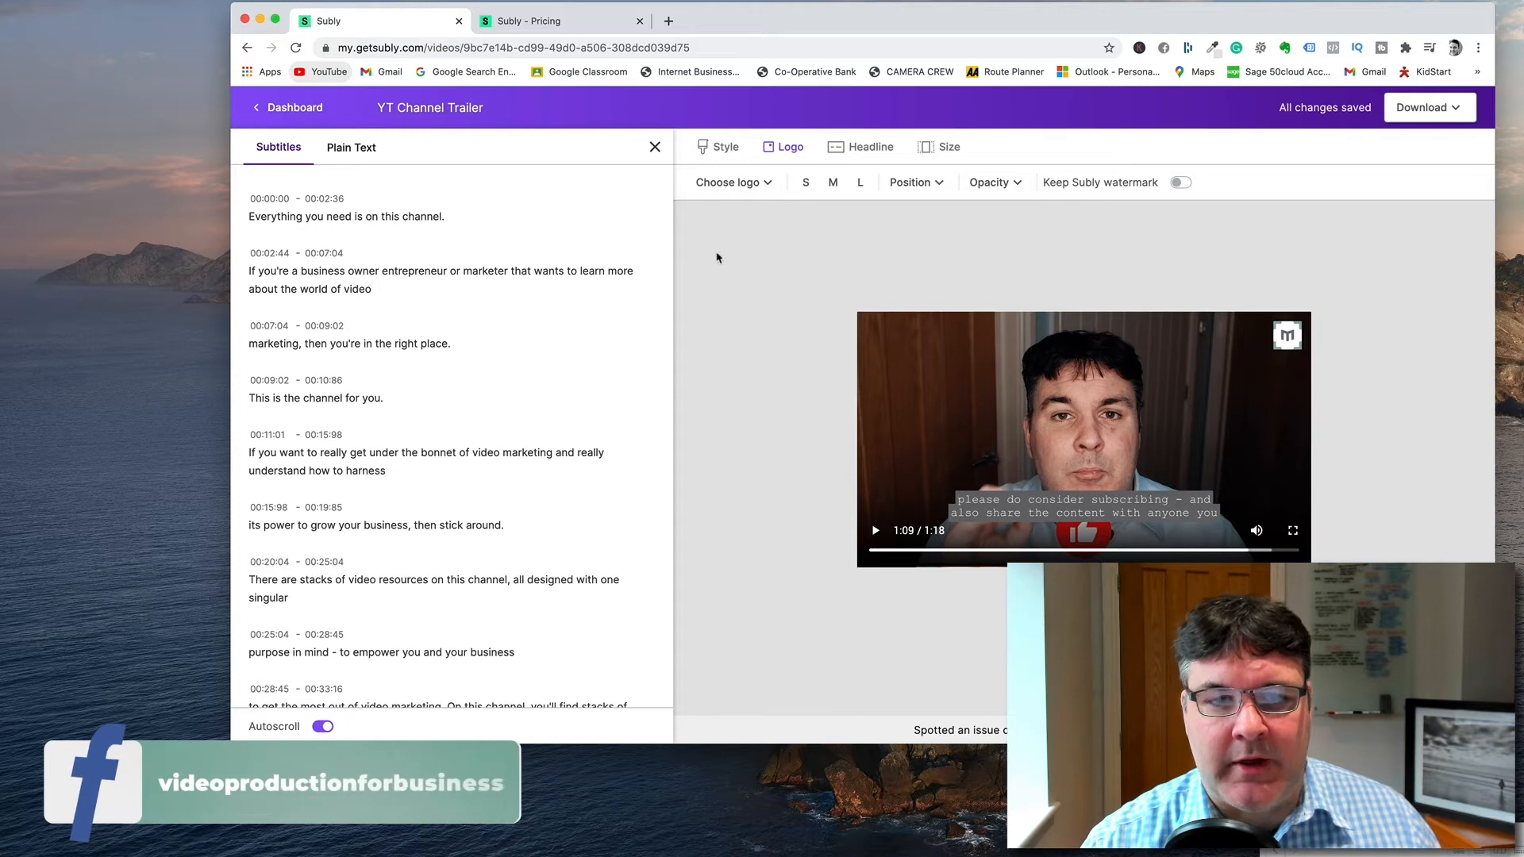
Look through the logo upload, position and opacity options without changing them
click(769, 183)
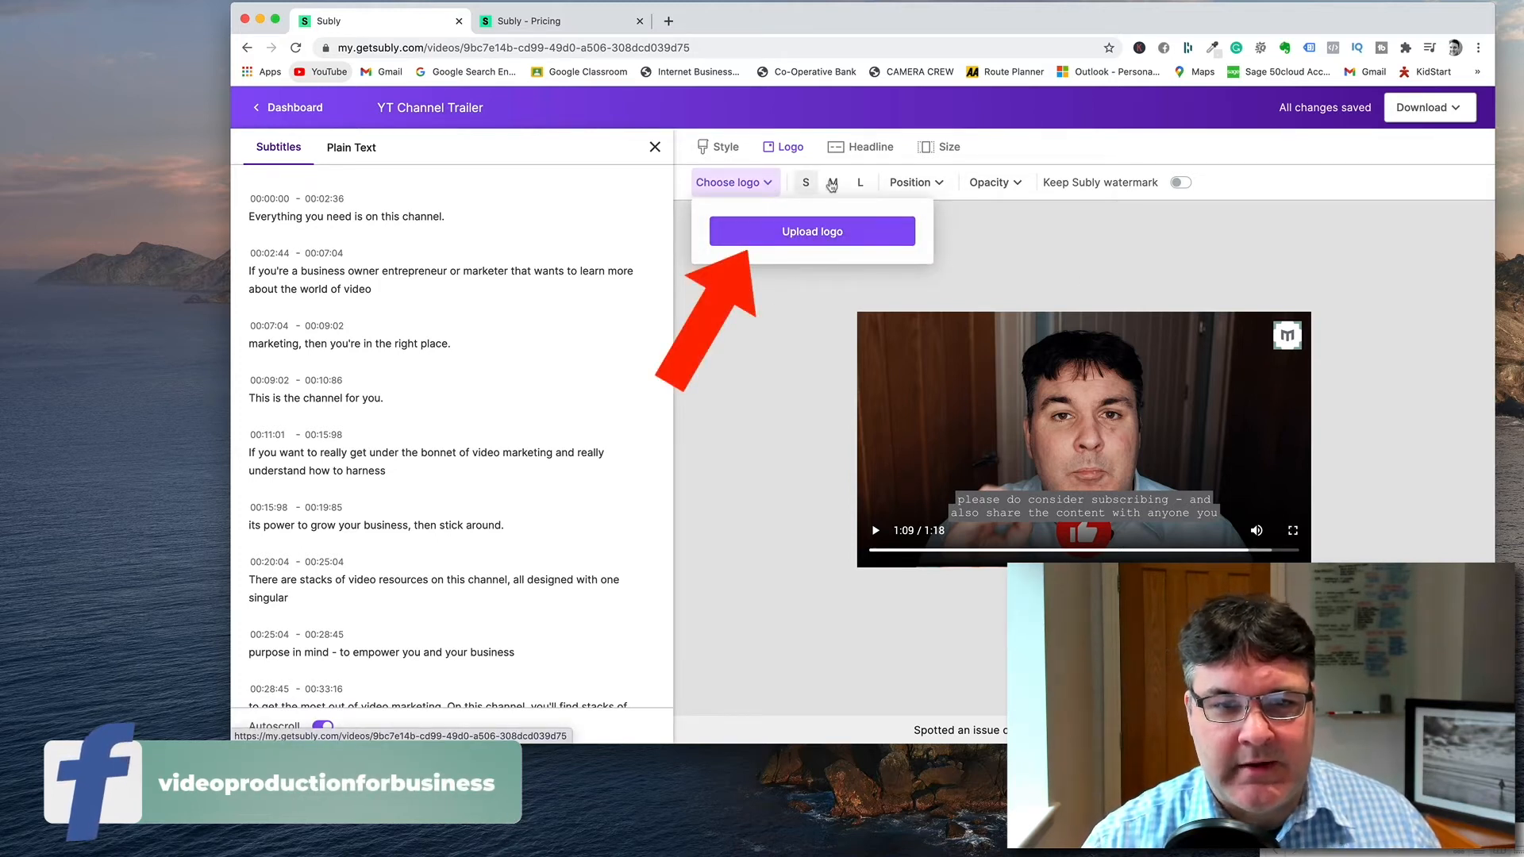
click(983, 244)
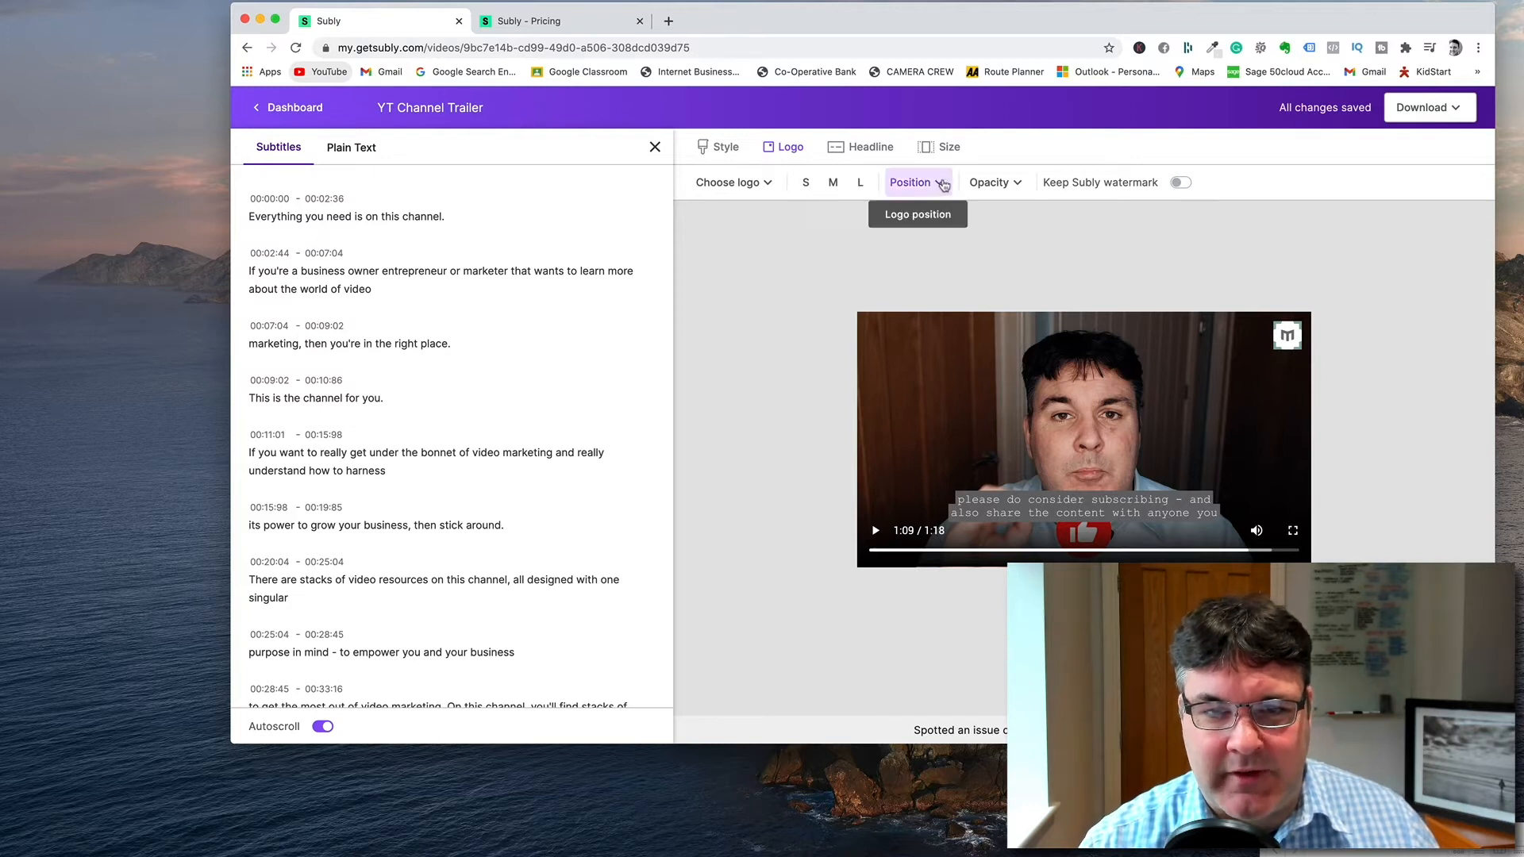
click(914, 184)
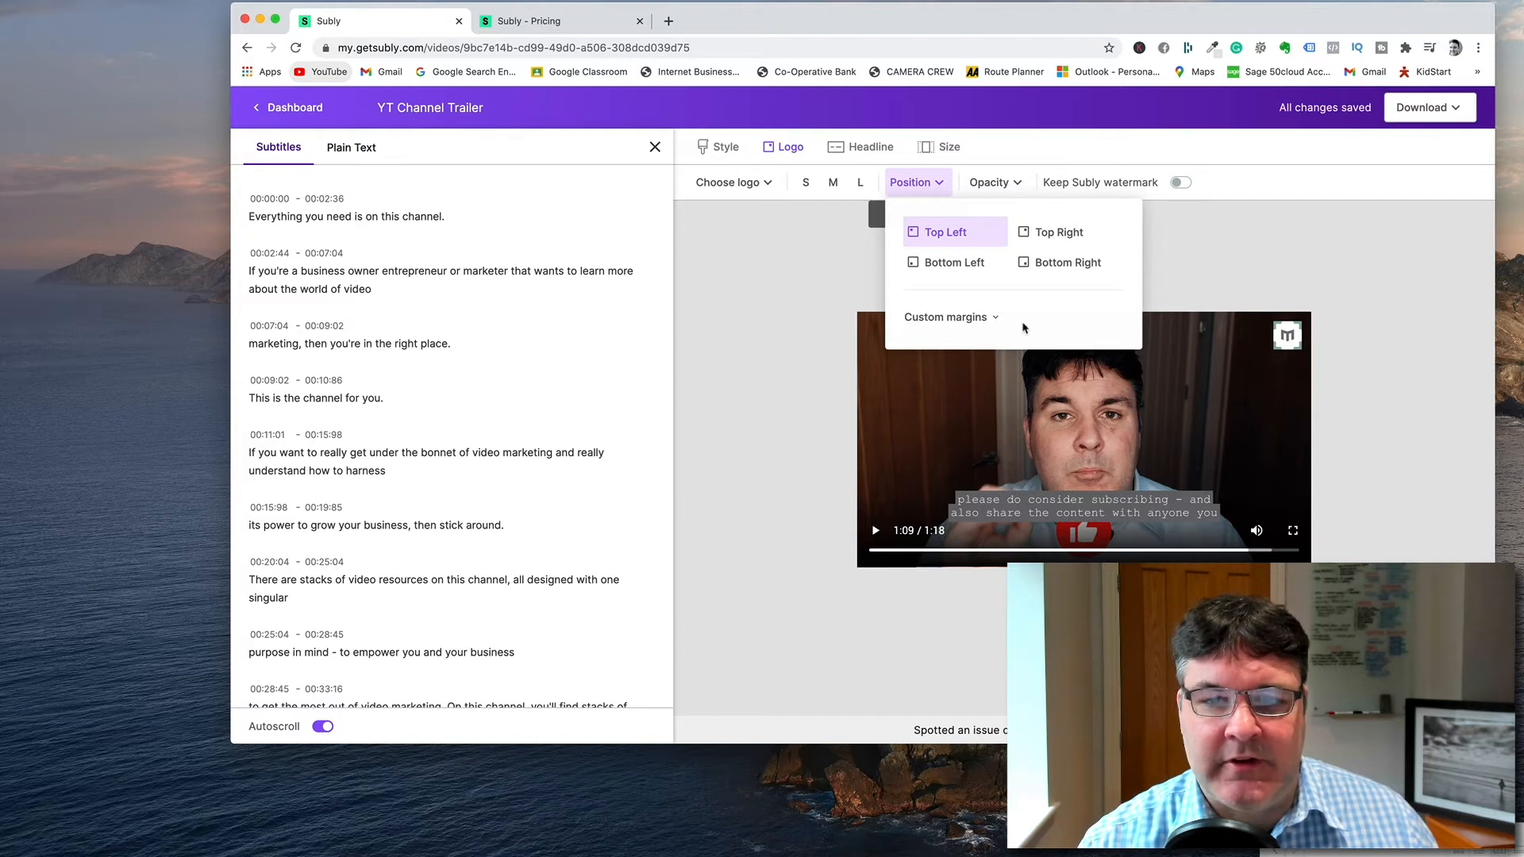
click(1013, 186)
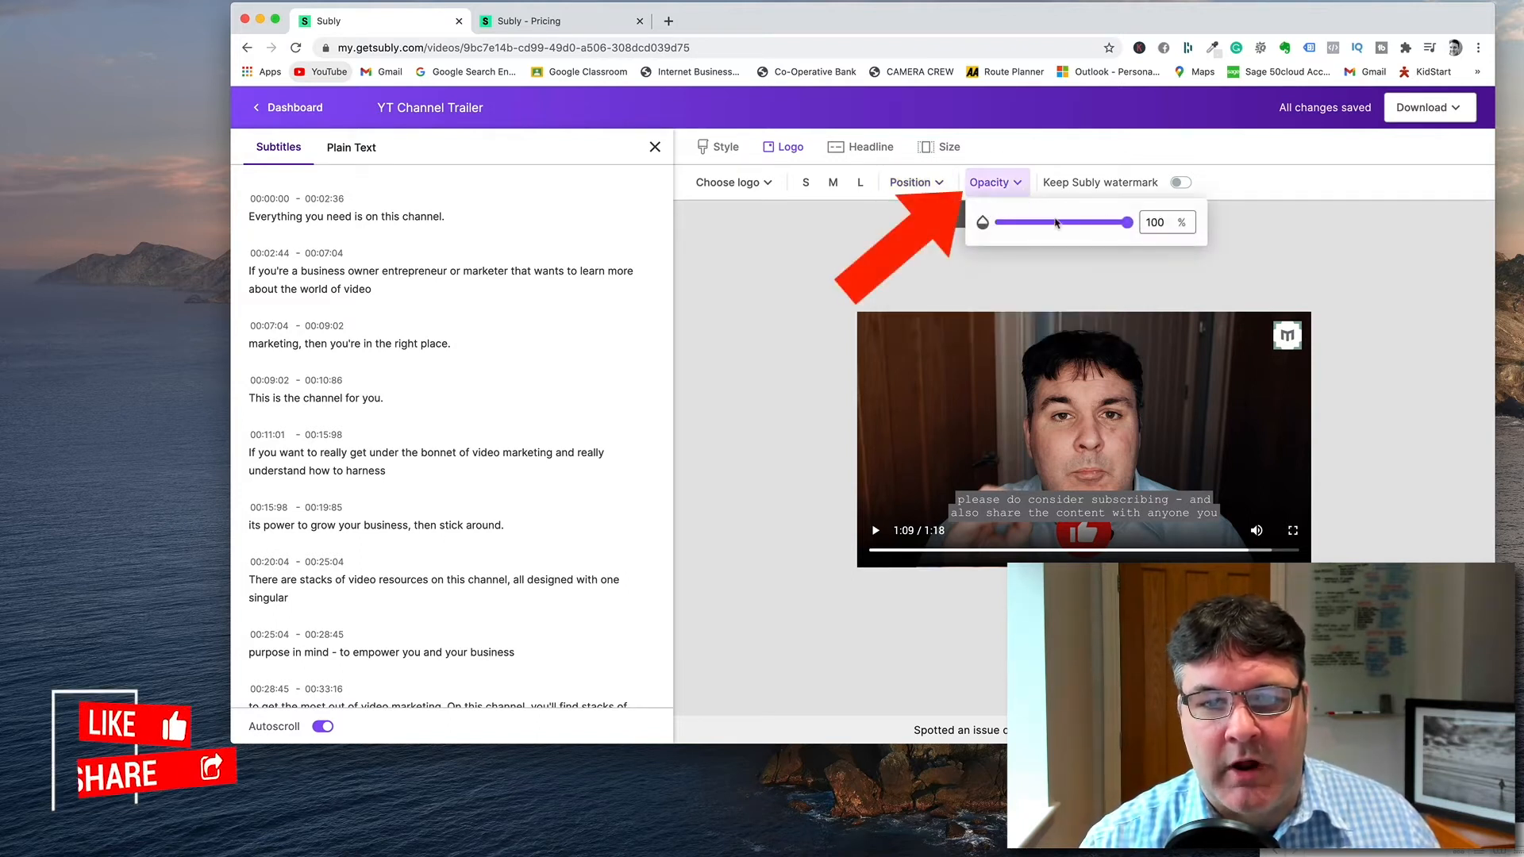
click(1073, 149)
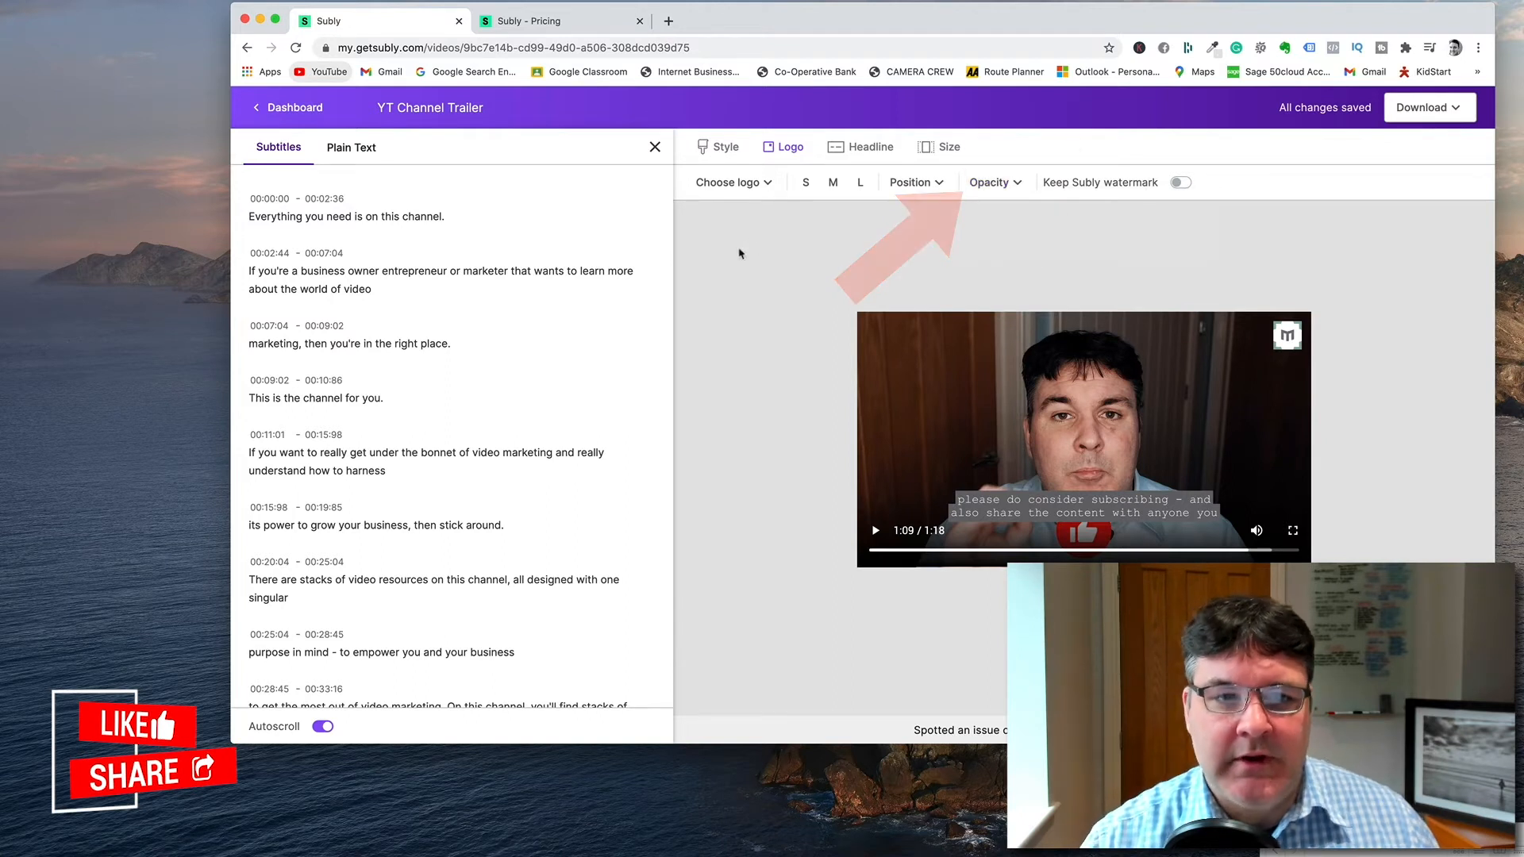
Add the headline "Hello there" for the full duration of the video and check the headline font choices
click(873, 147)
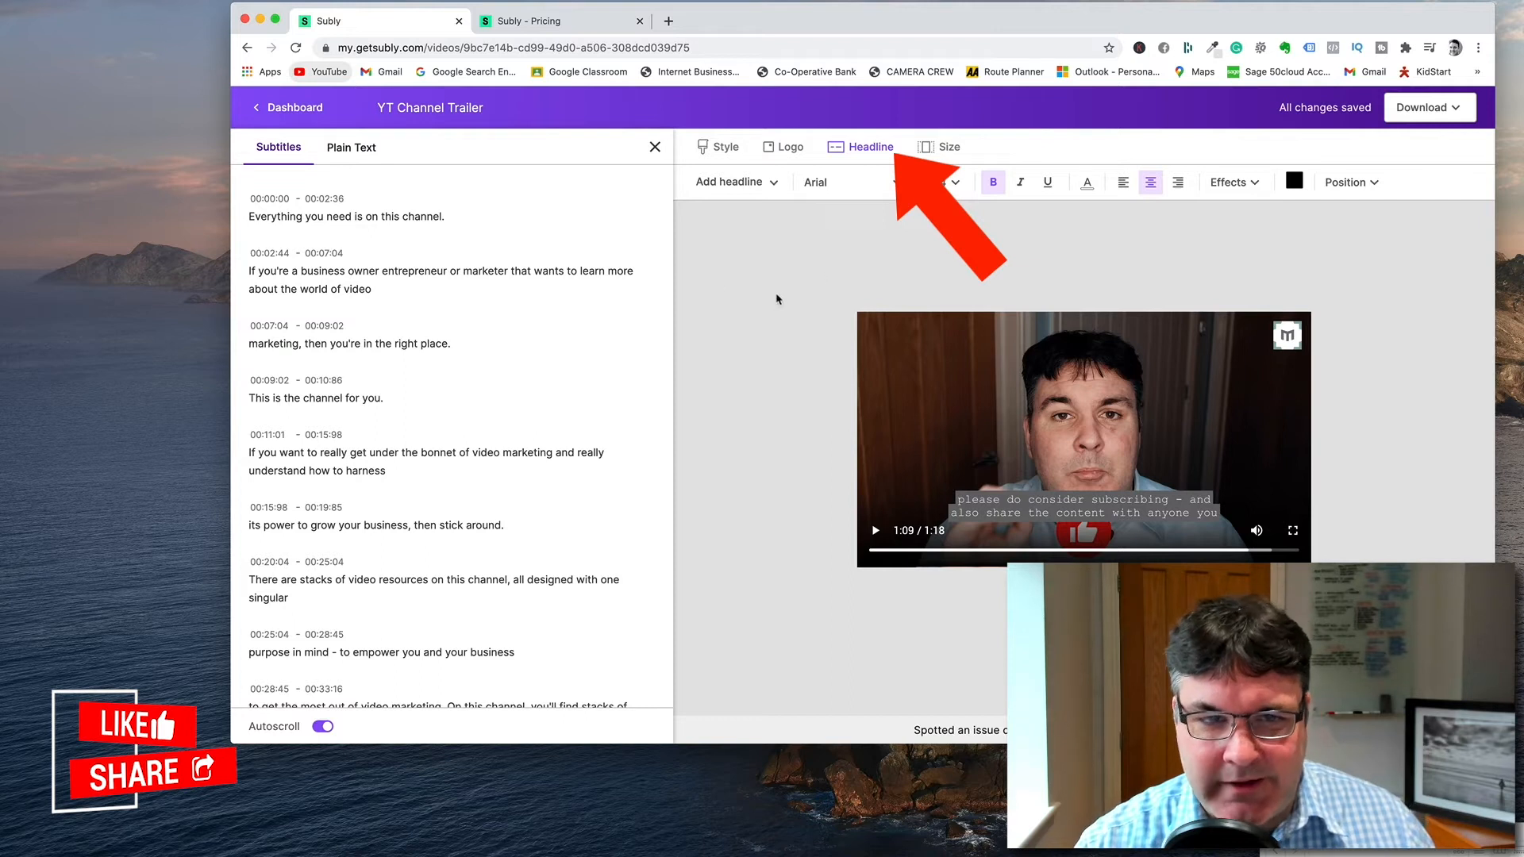
click(772, 184)
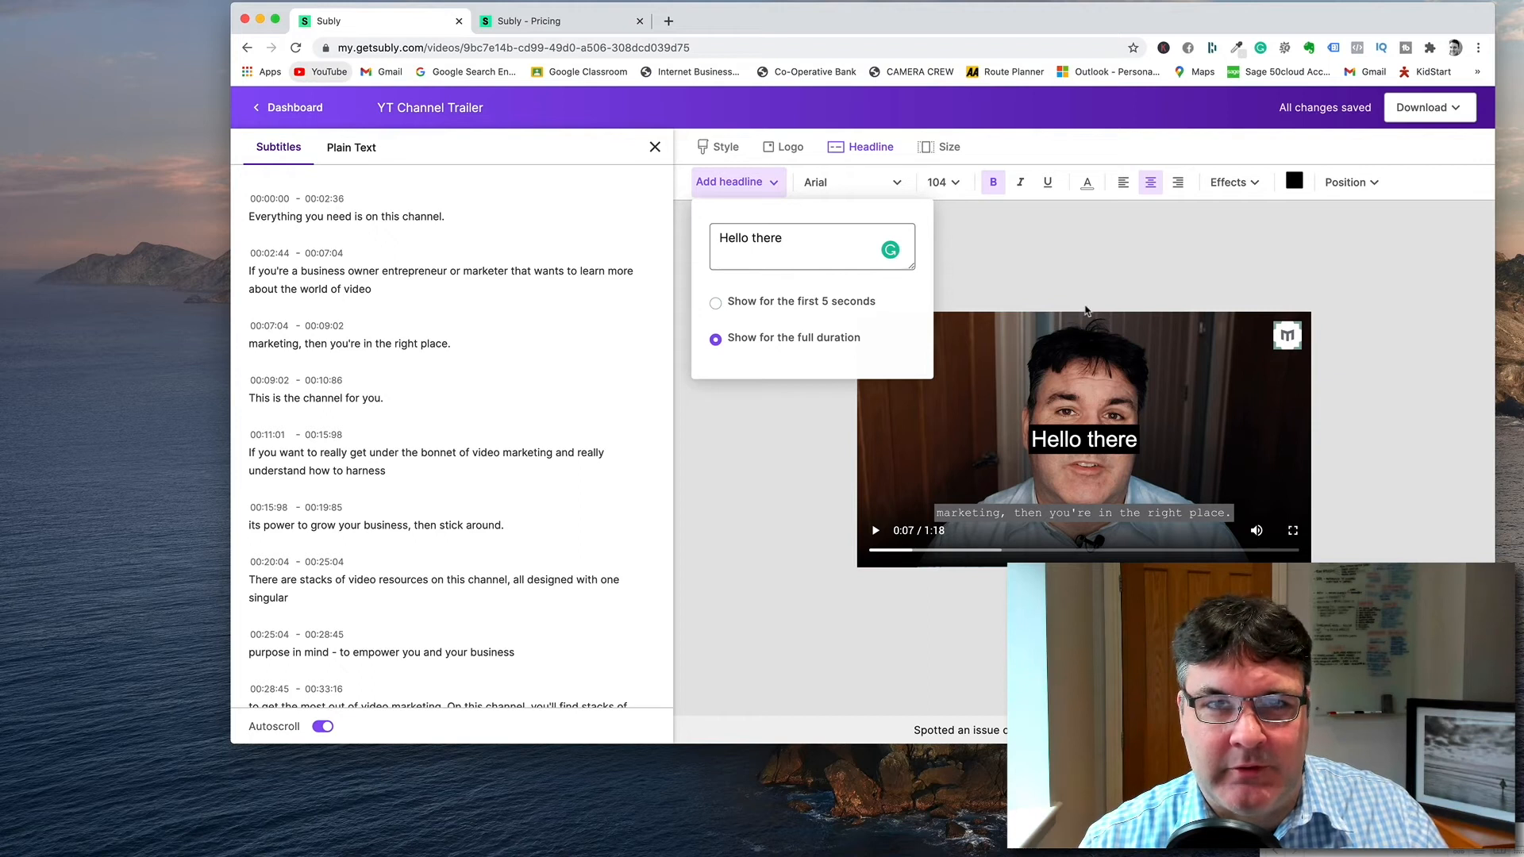
click(994, 248)
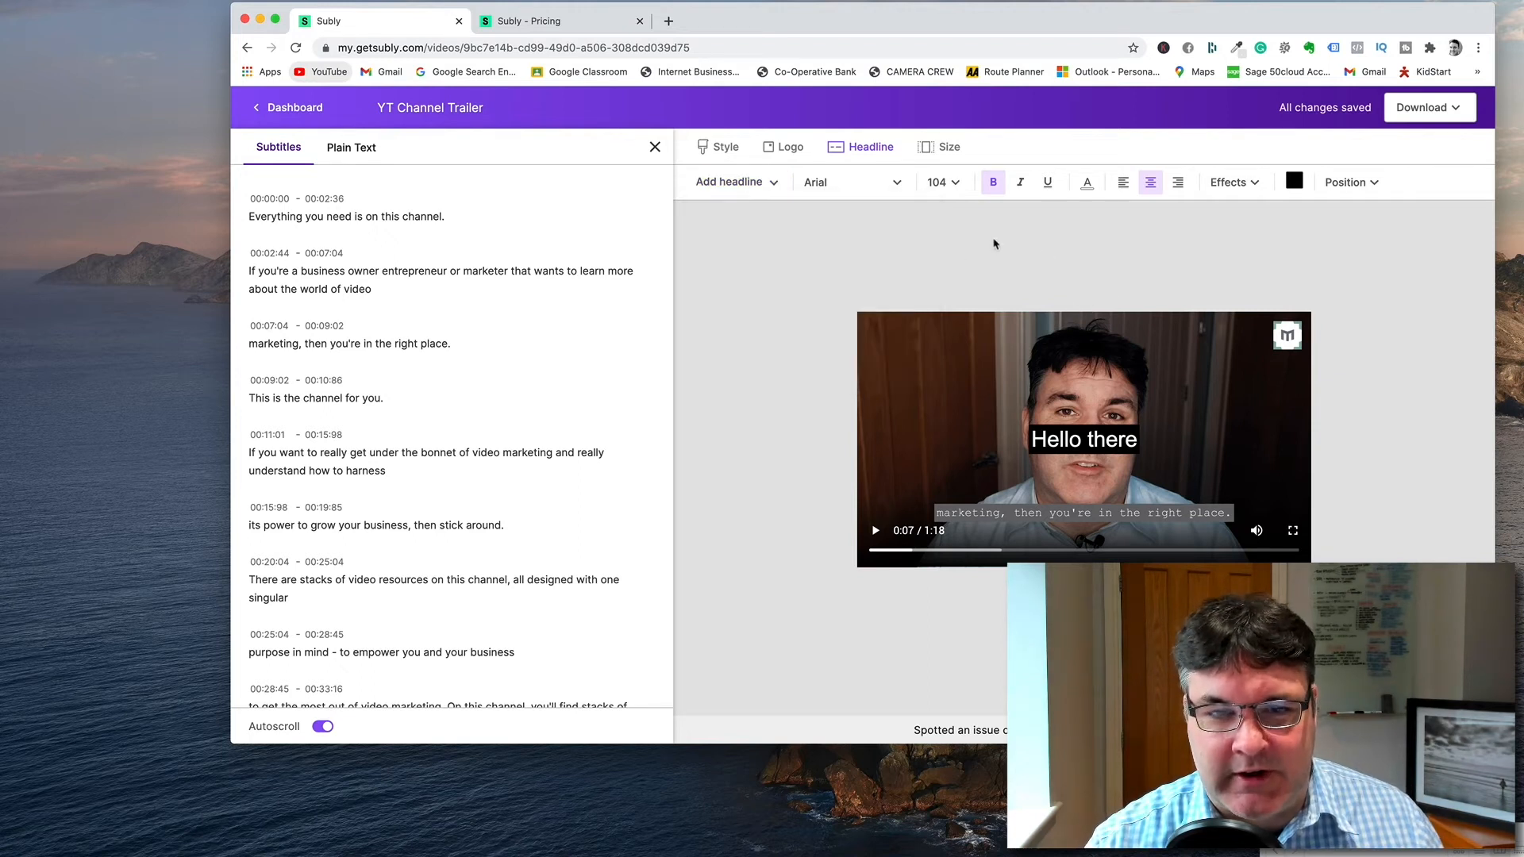
click(897, 191)
click(952, 236)
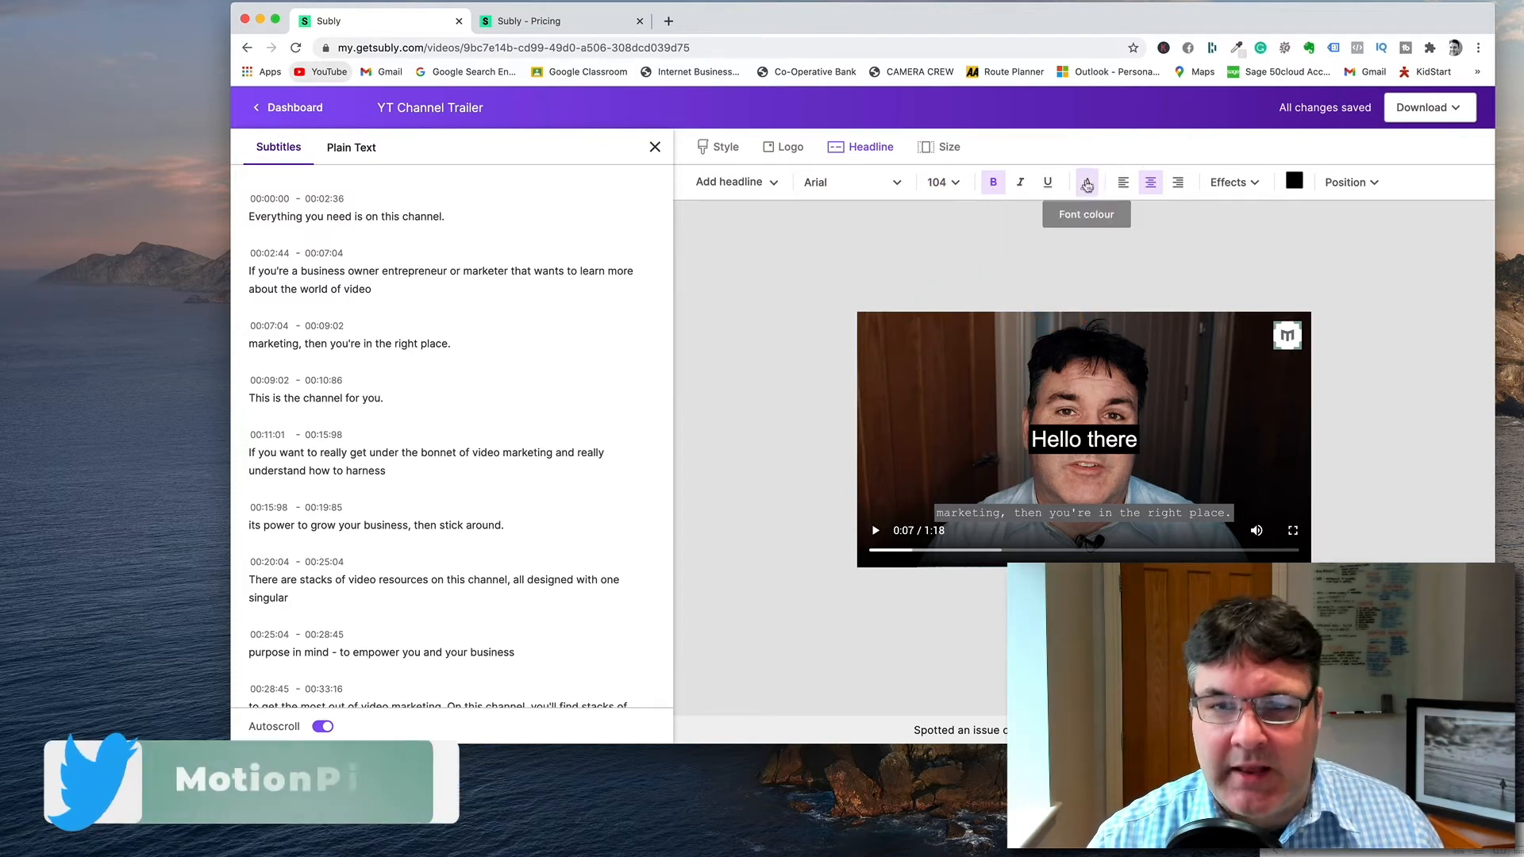
Give the headline only the background effect and place it at the top of the video with a 50 px top margin
click(1238, 183)
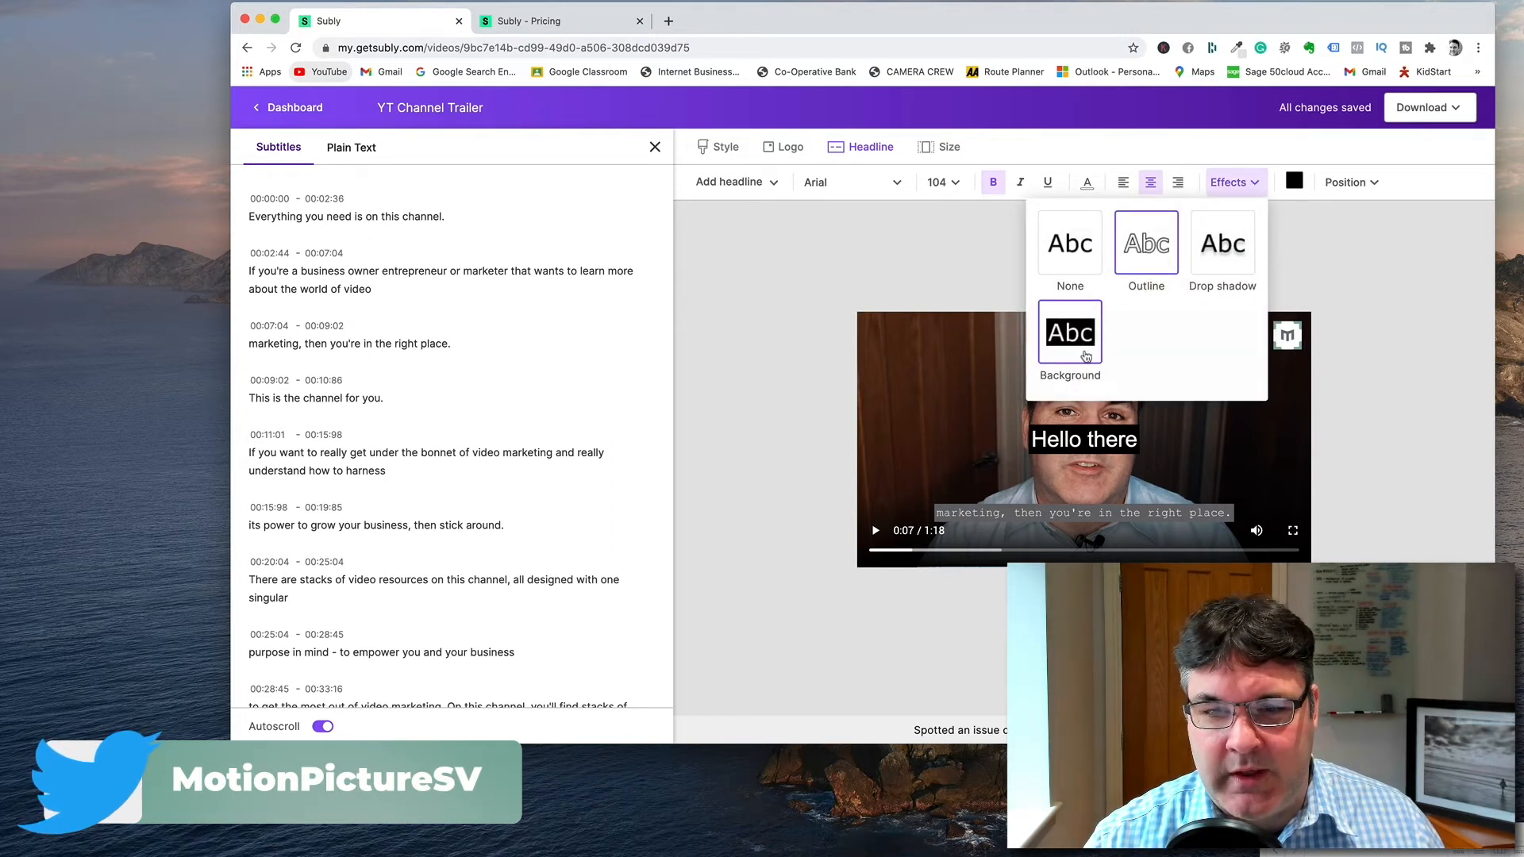
click(1222, 245)
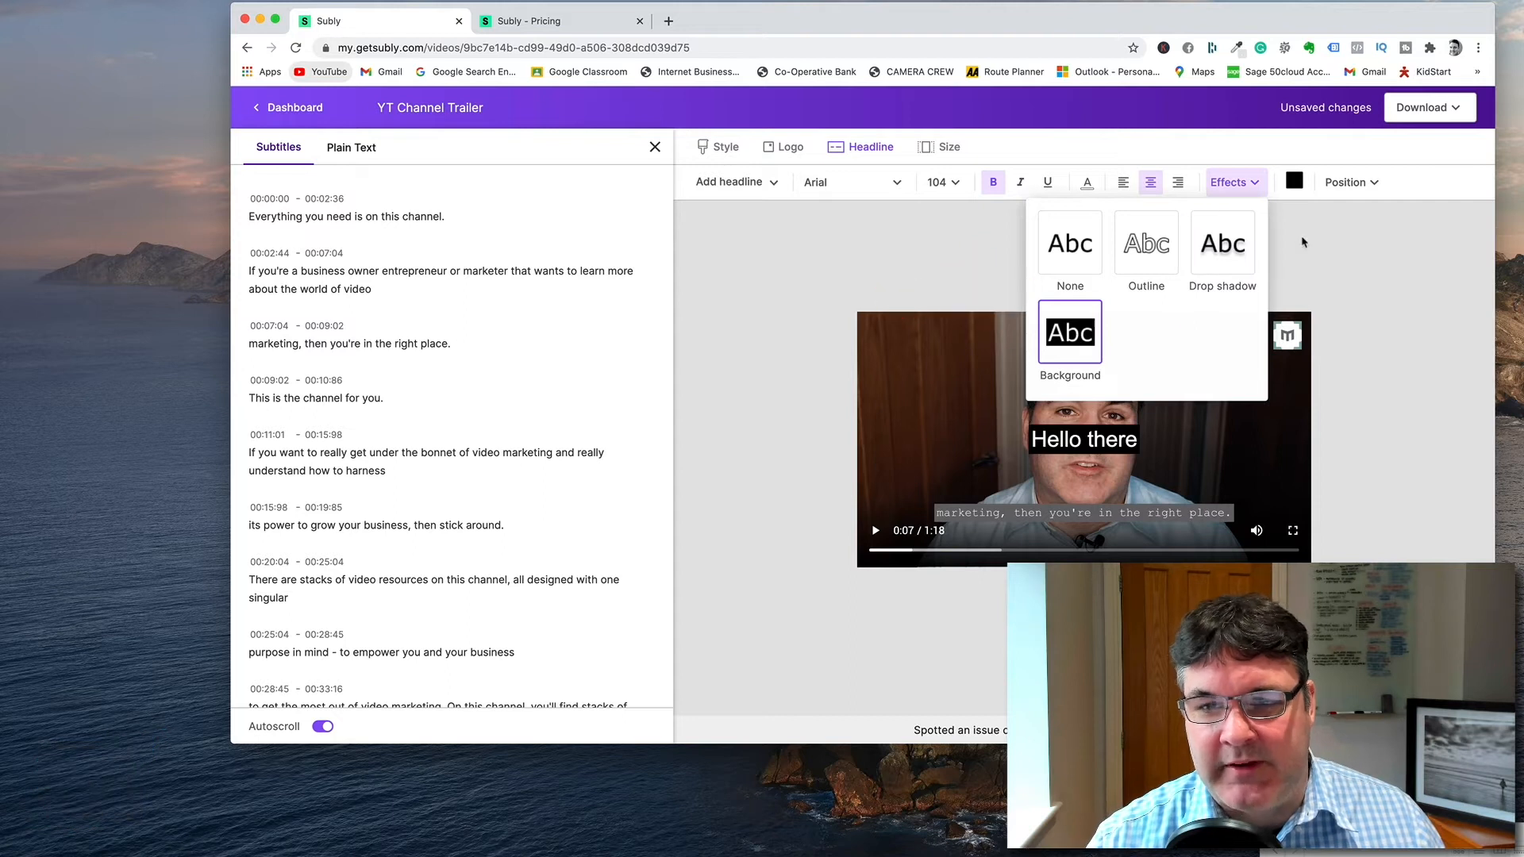
click(1319, 248)
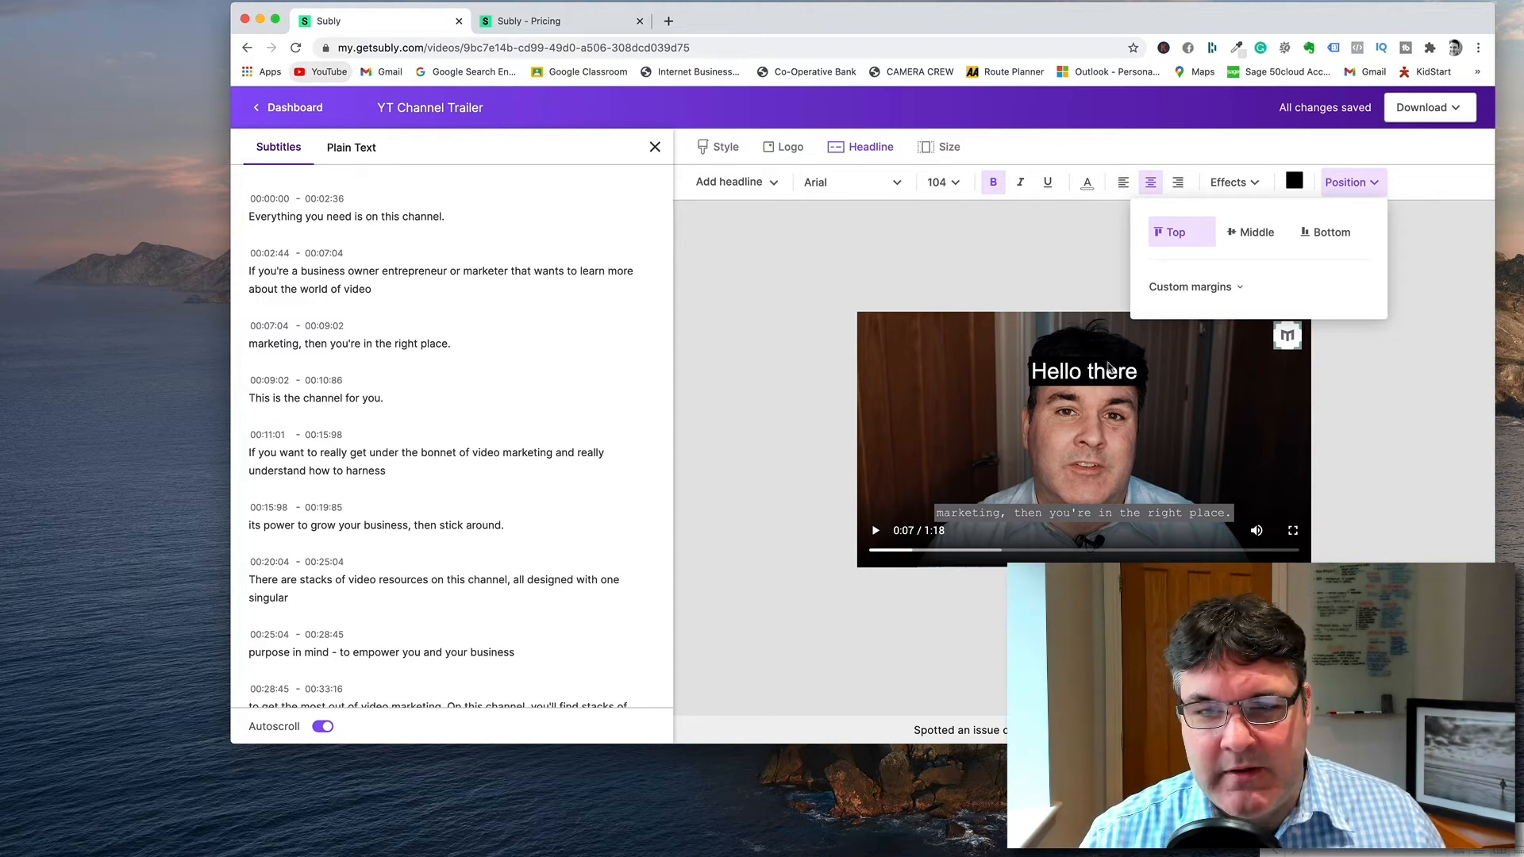
click(1241, 290)
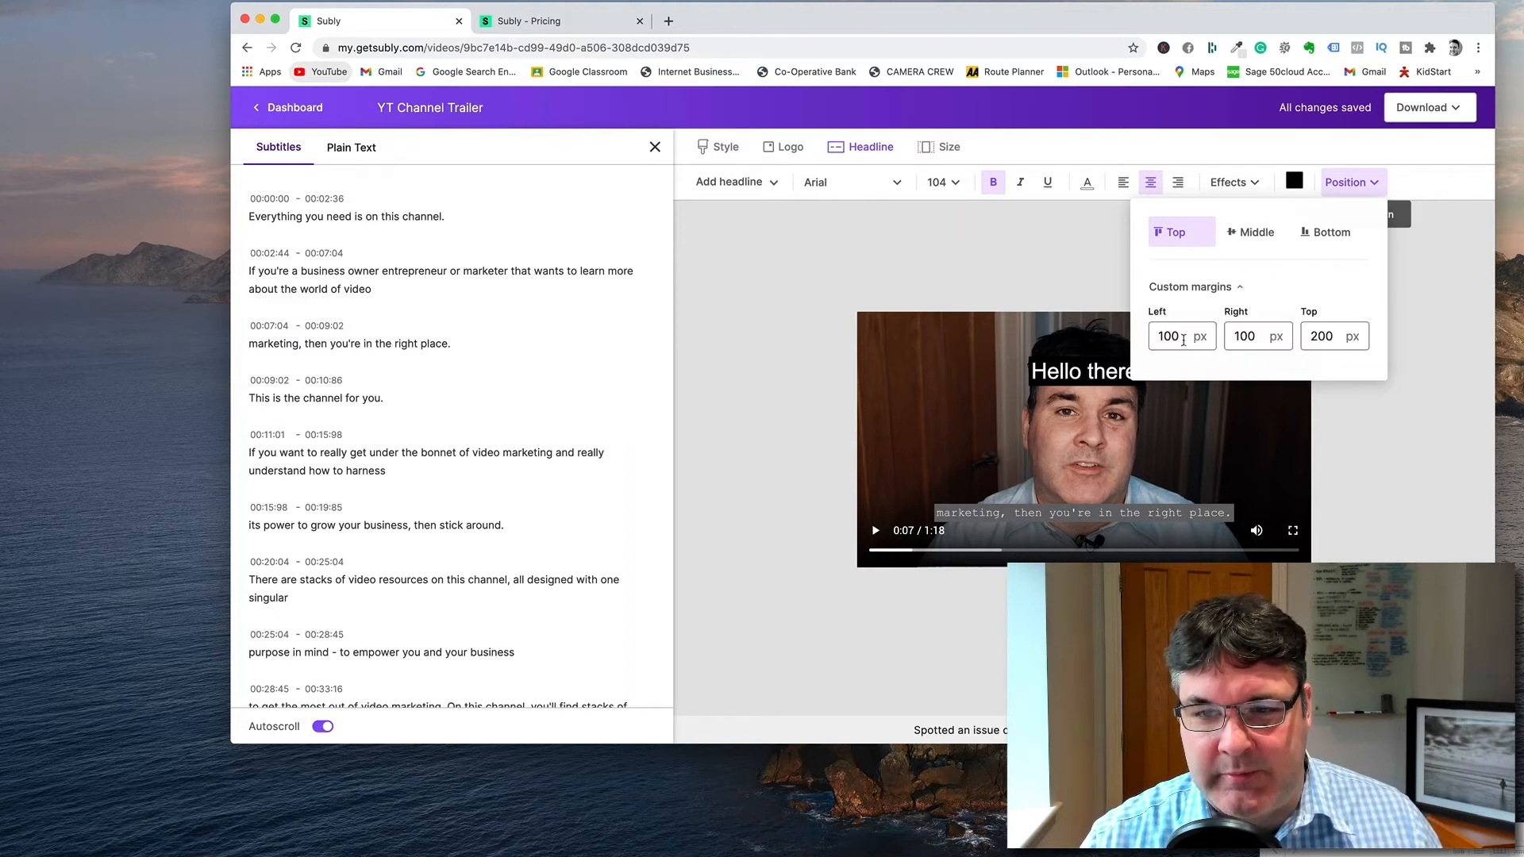
double_click(1324, 336)
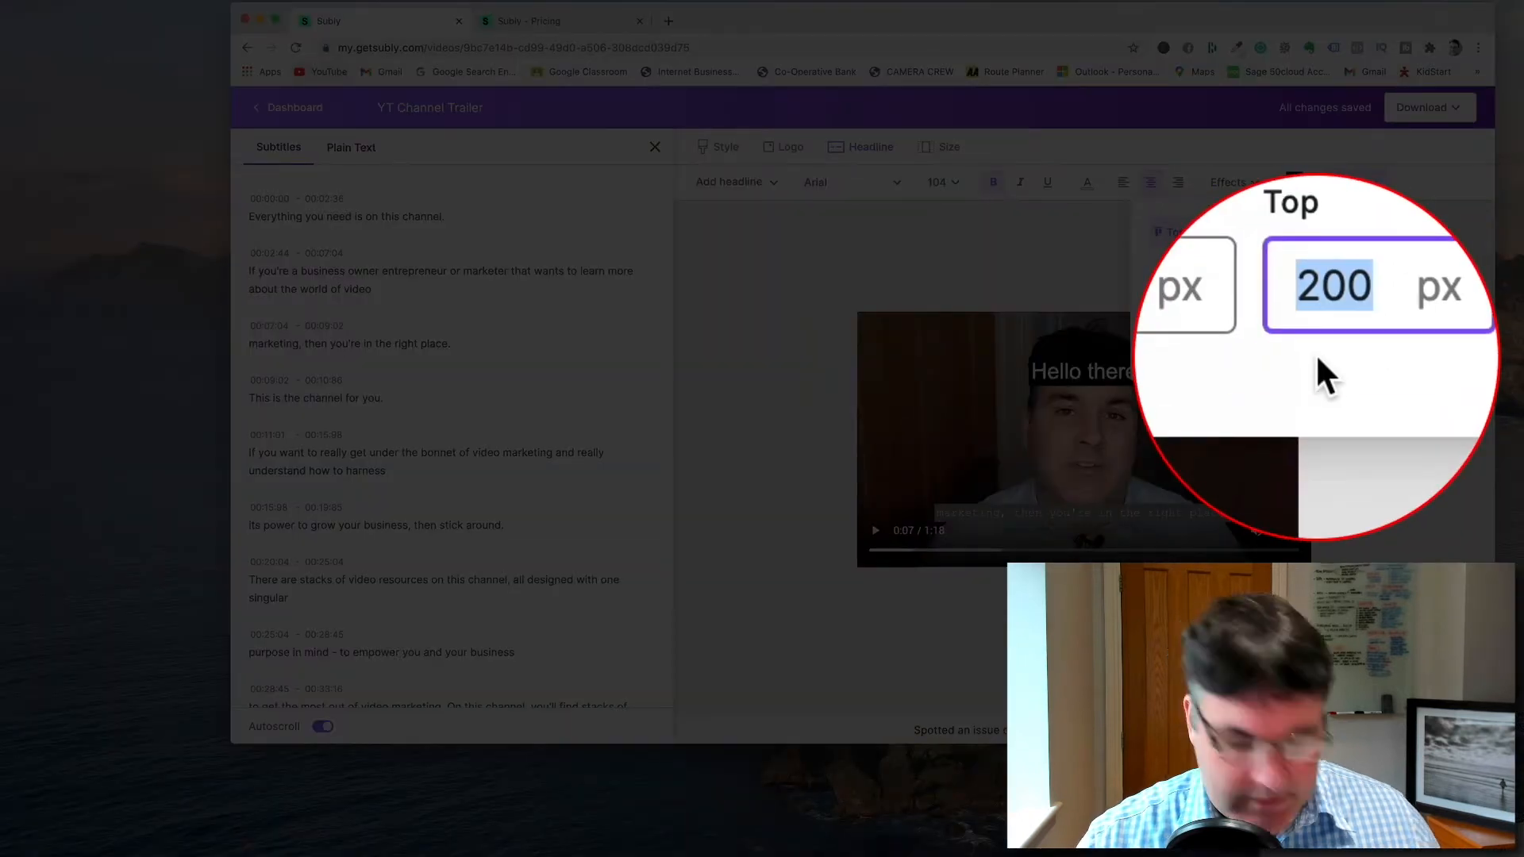
text(50)
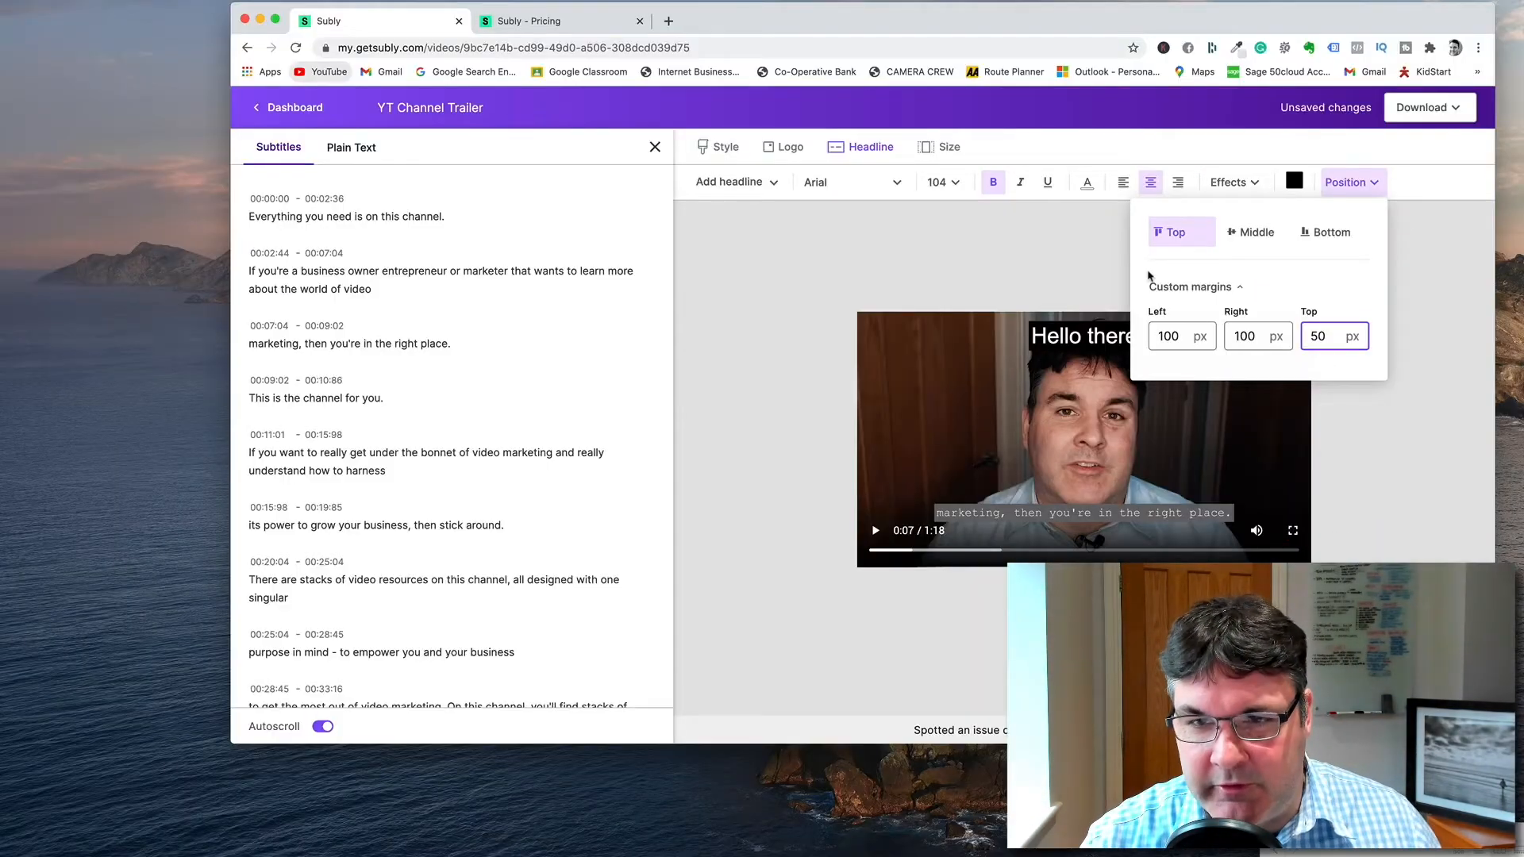
Remove the "Hello there" headline from the video
click(775, 185)
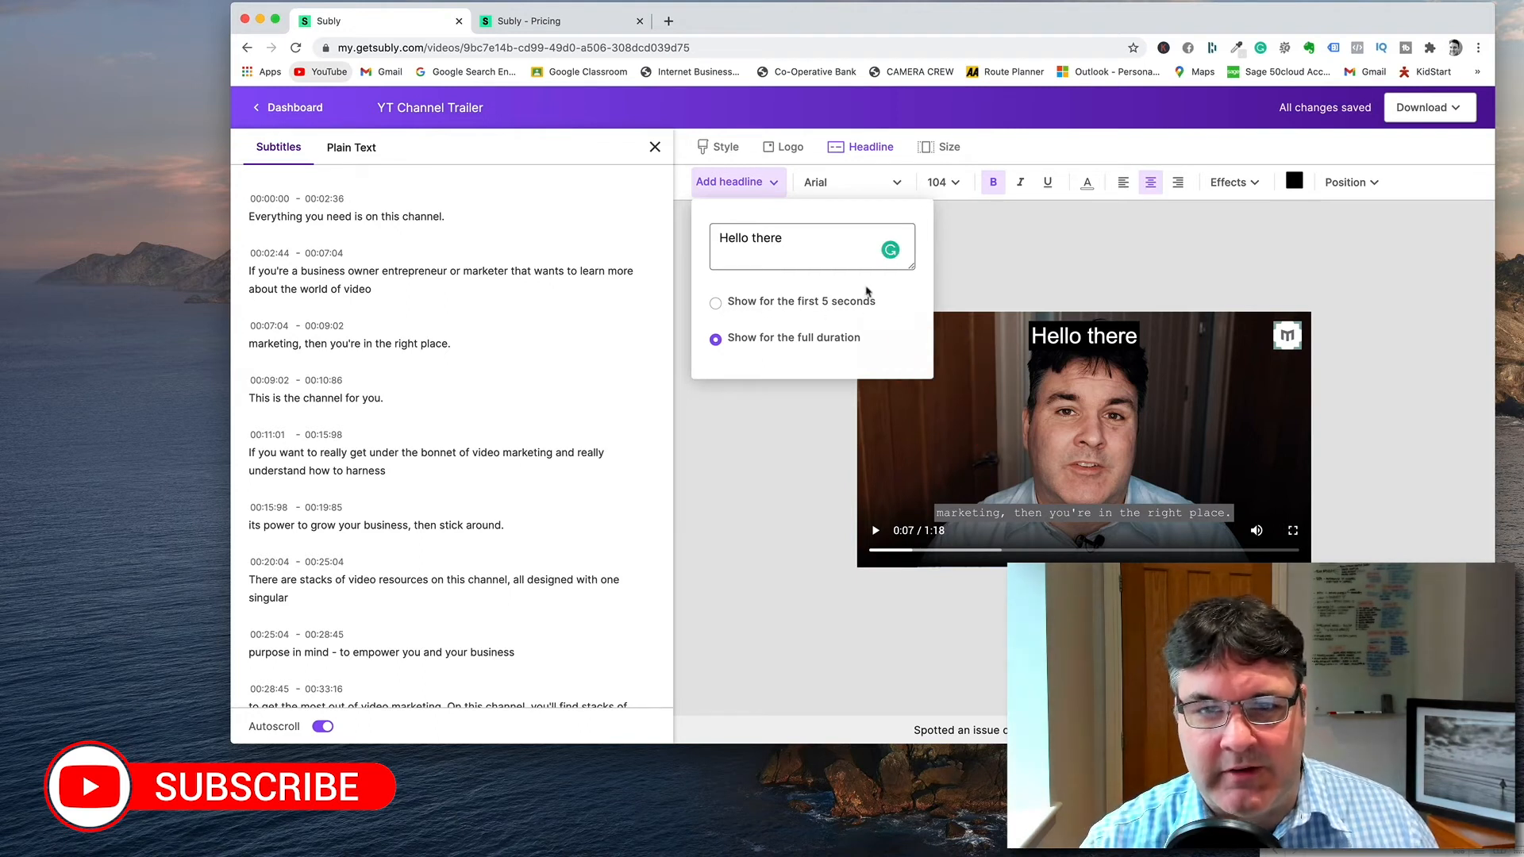
Resize the video to 1:1 Square with Fit and crop, and look through the other aspect ratios such as 9:16 Portrait
click(946, 149)
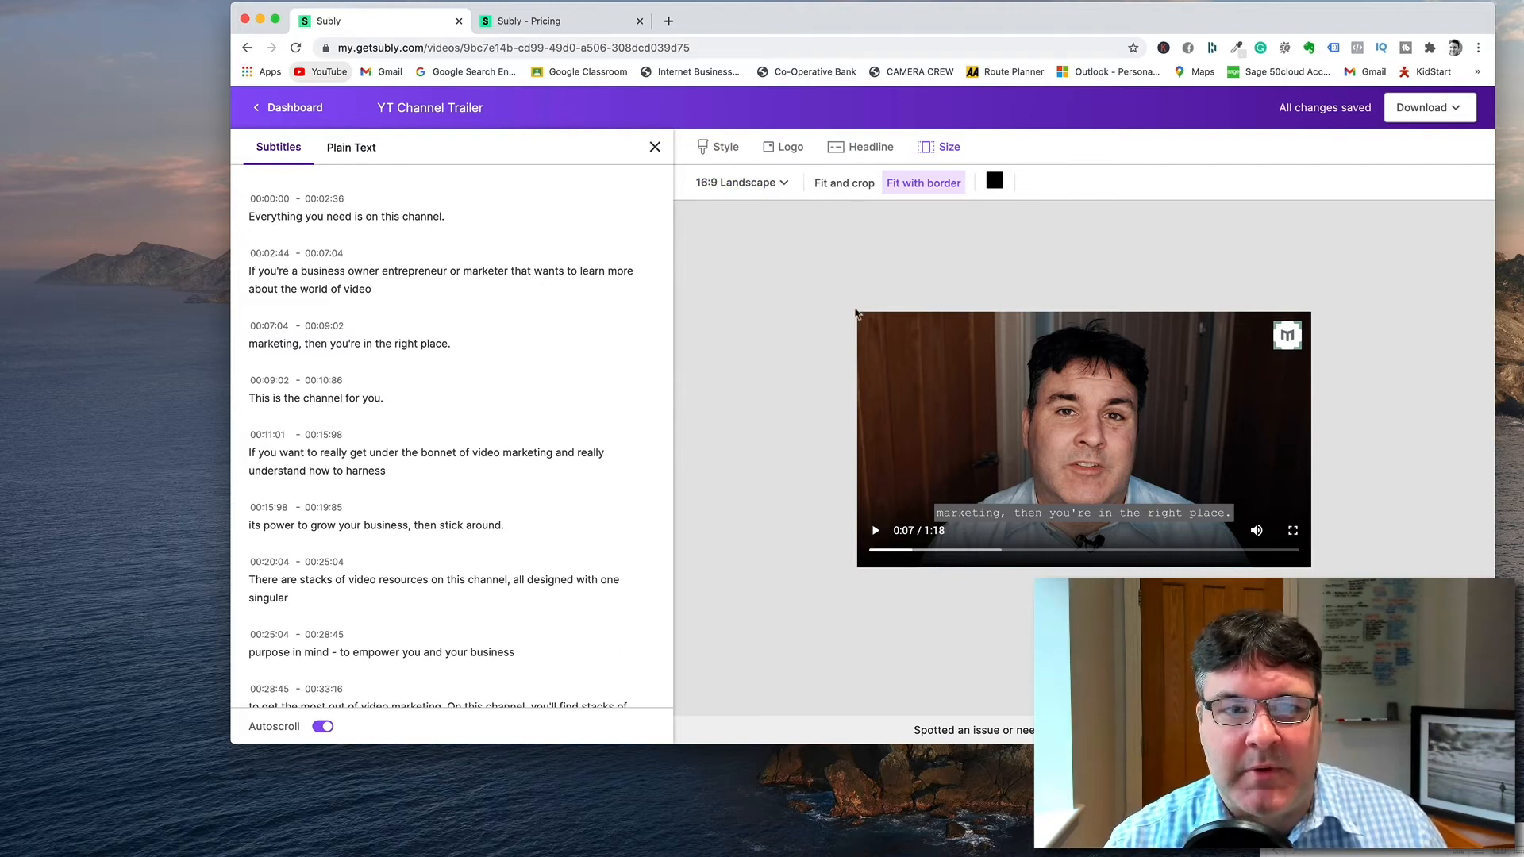
click(742, 182)
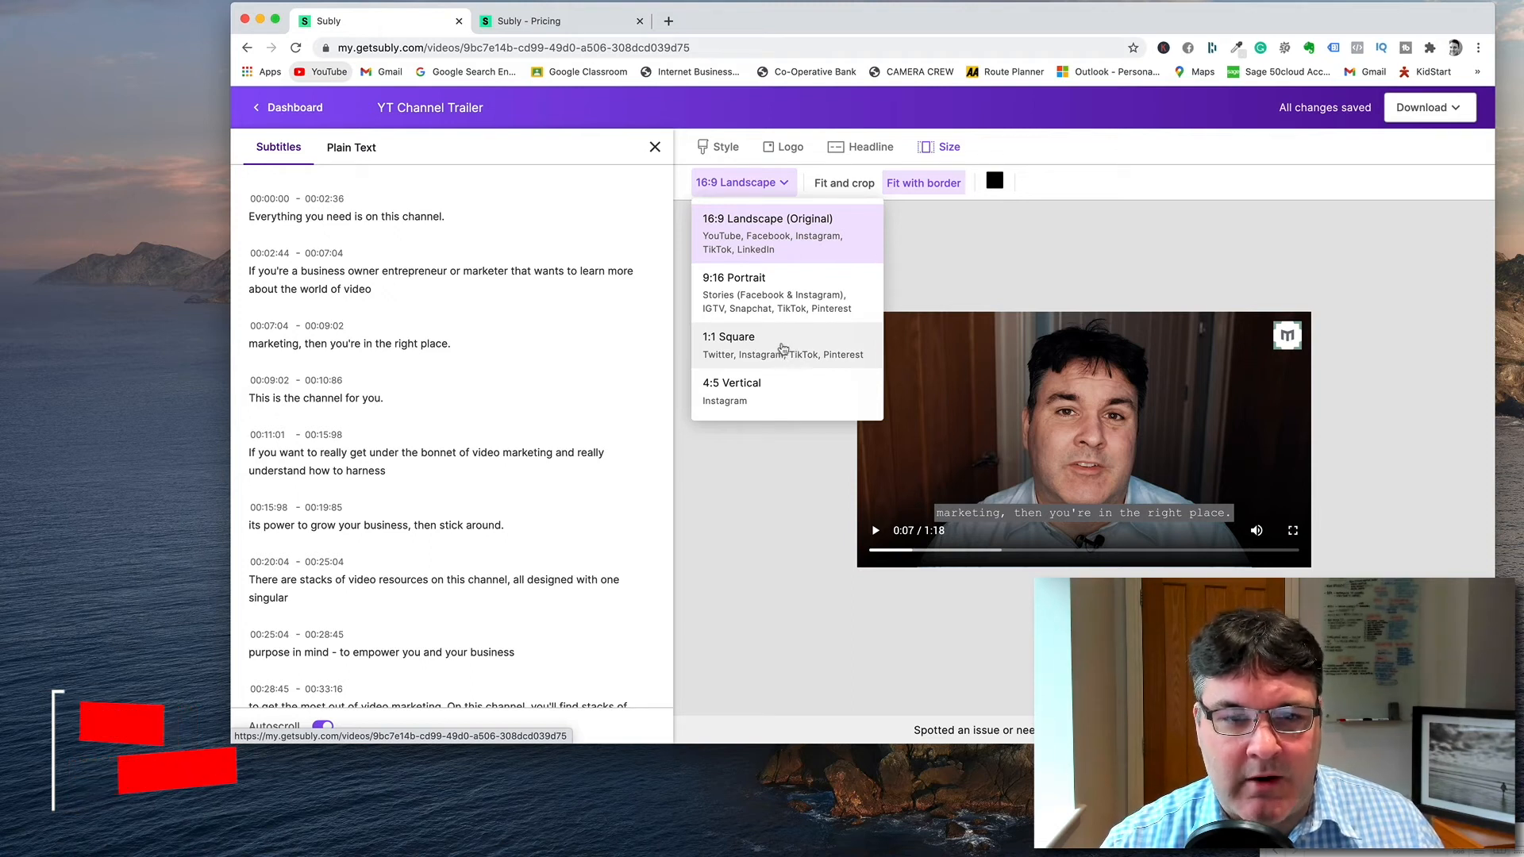
click(787, 350)
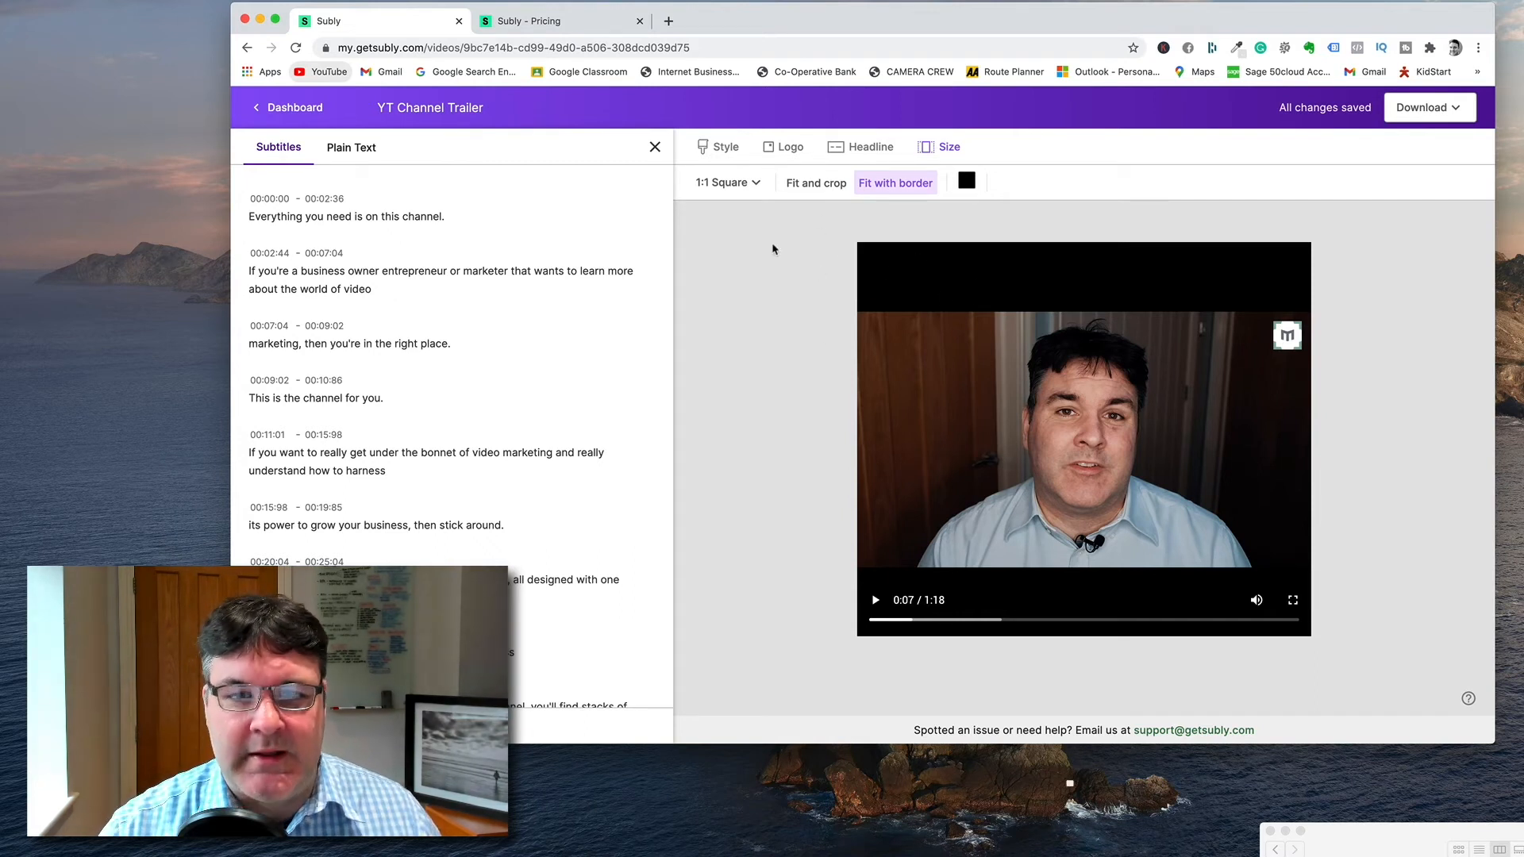
click(821, 184)
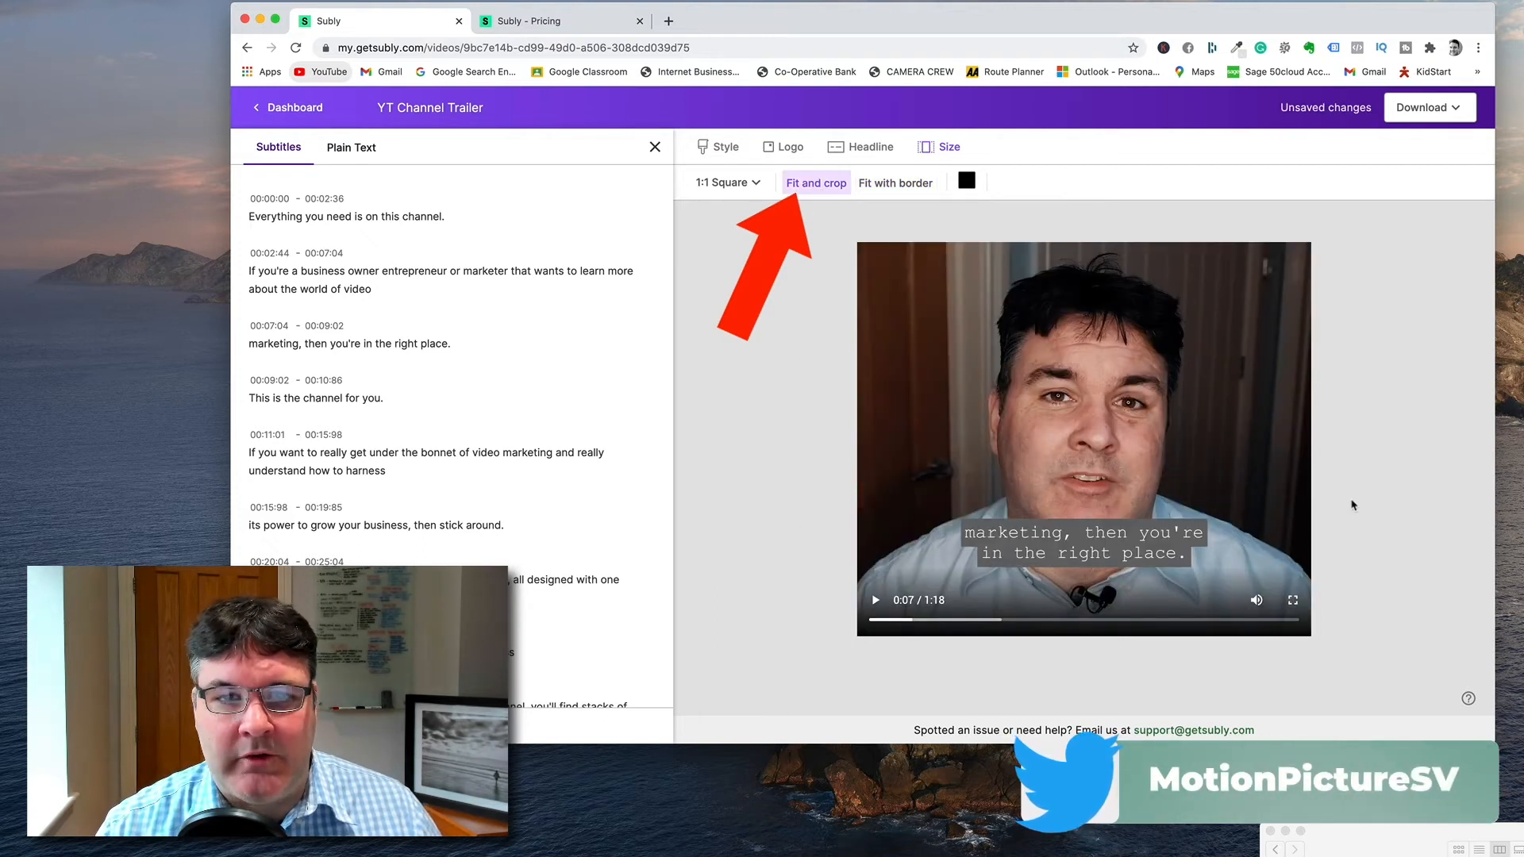
click(760, 185)
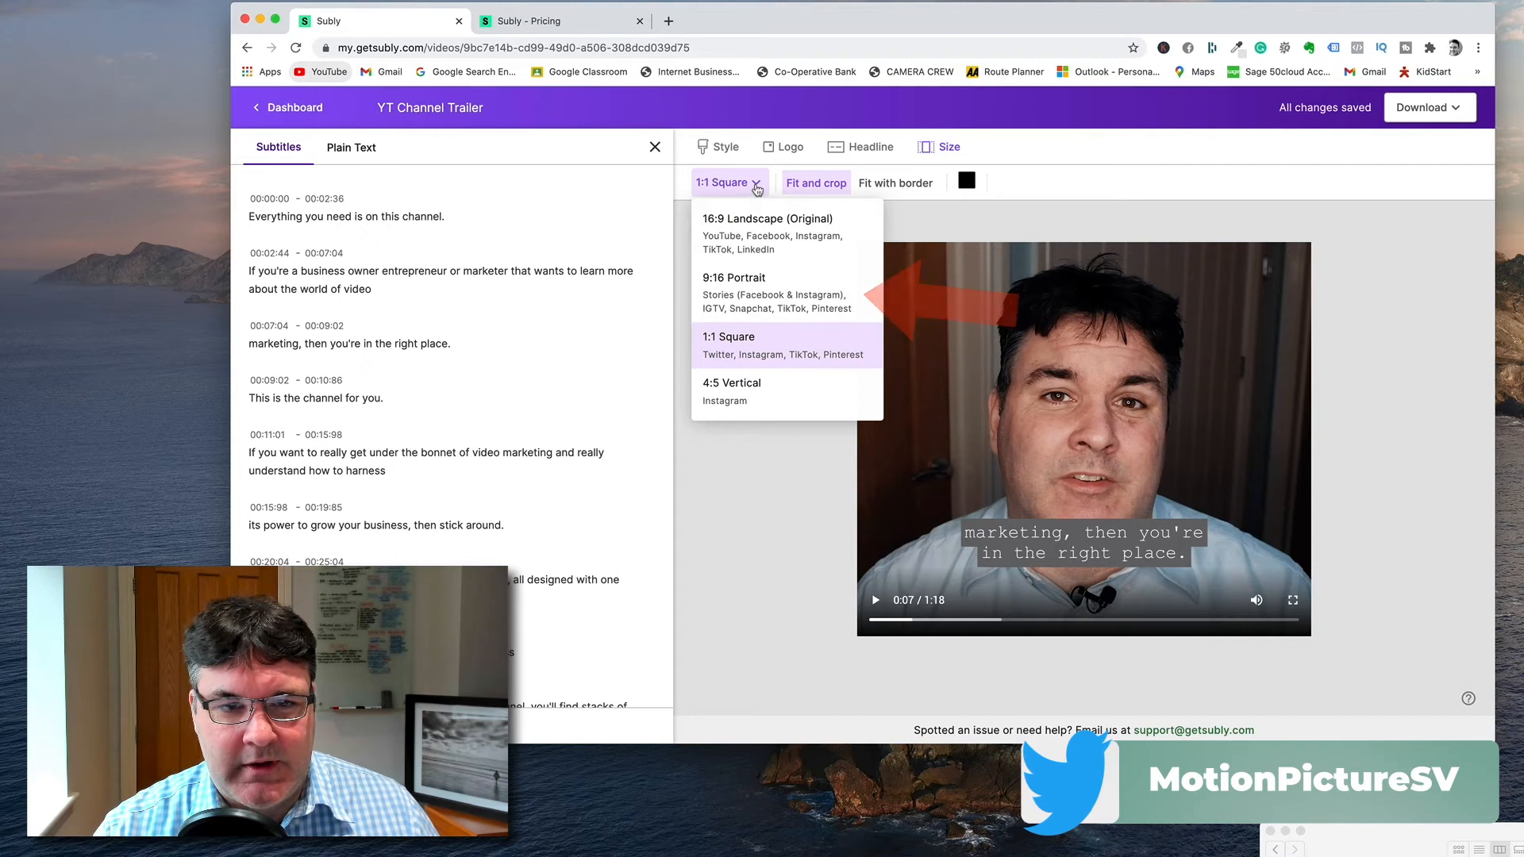
click(780, 292)
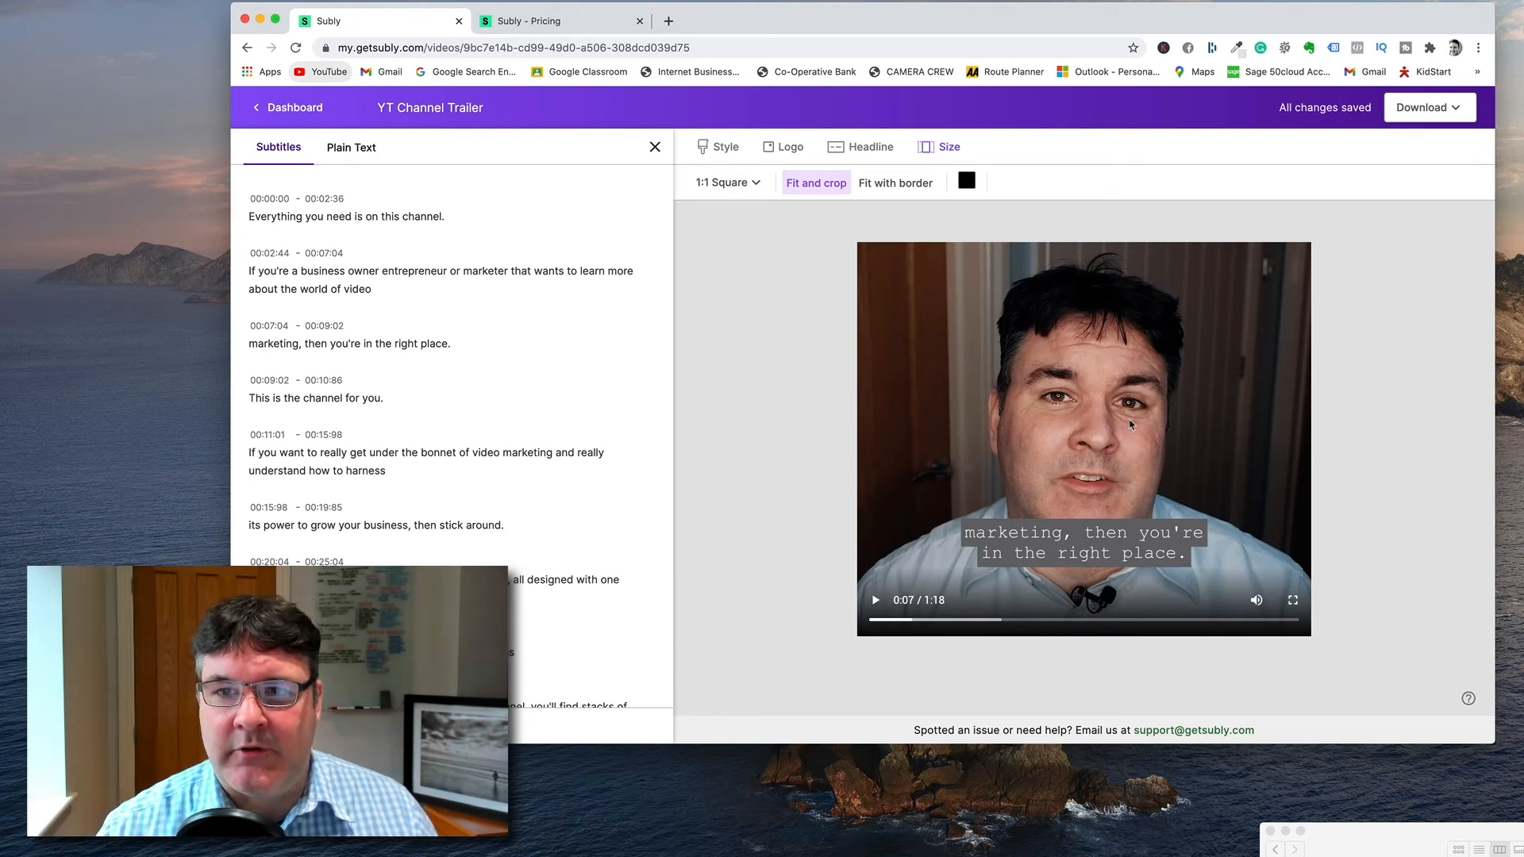
Download the 1:1 Square video with subtitles together with its SRT file
click(1458, 109)
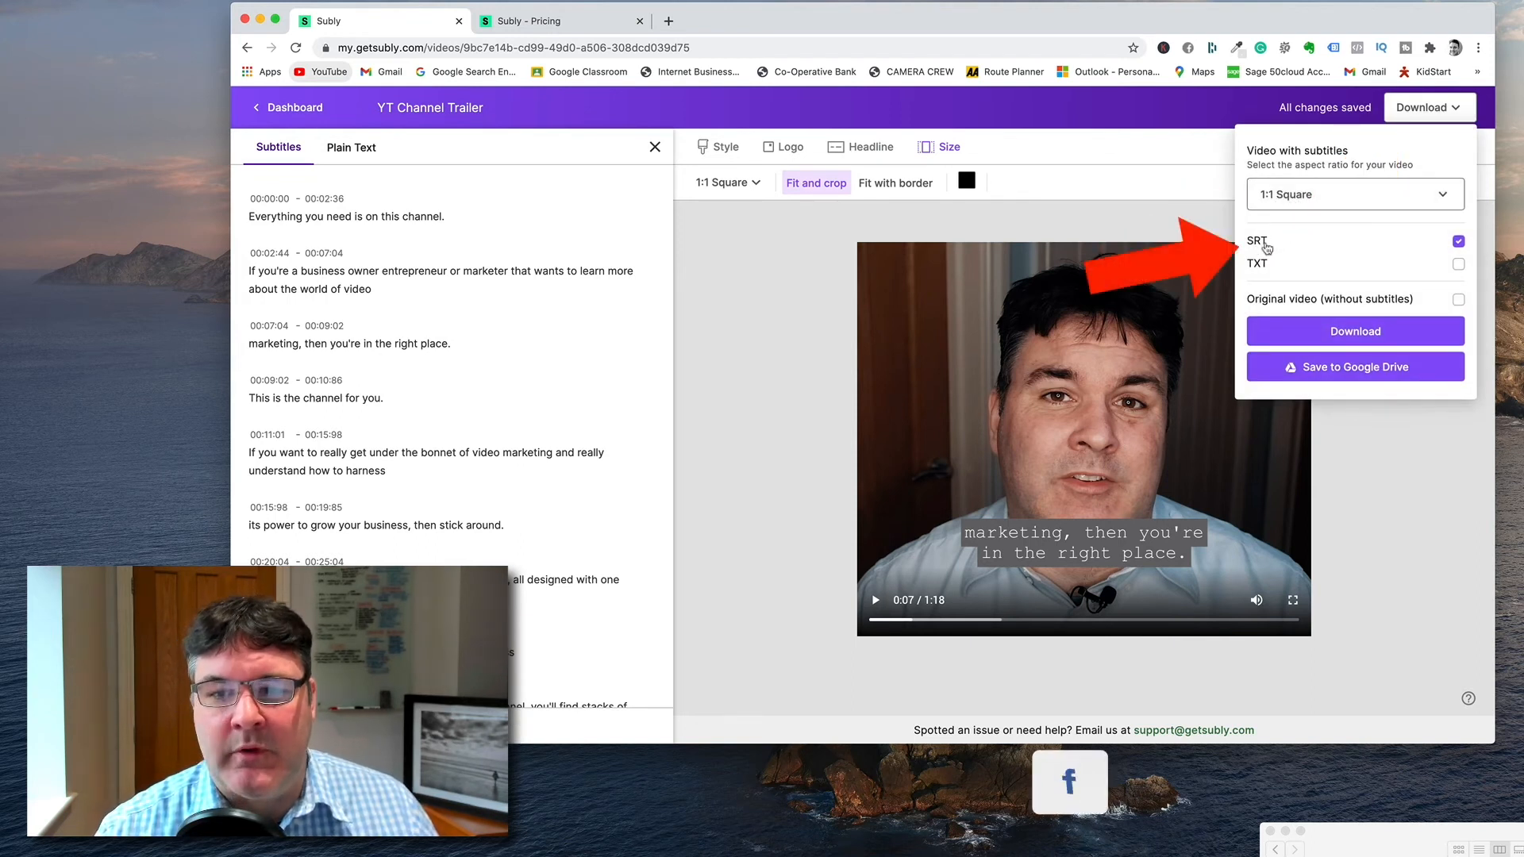
click(1363, 333)
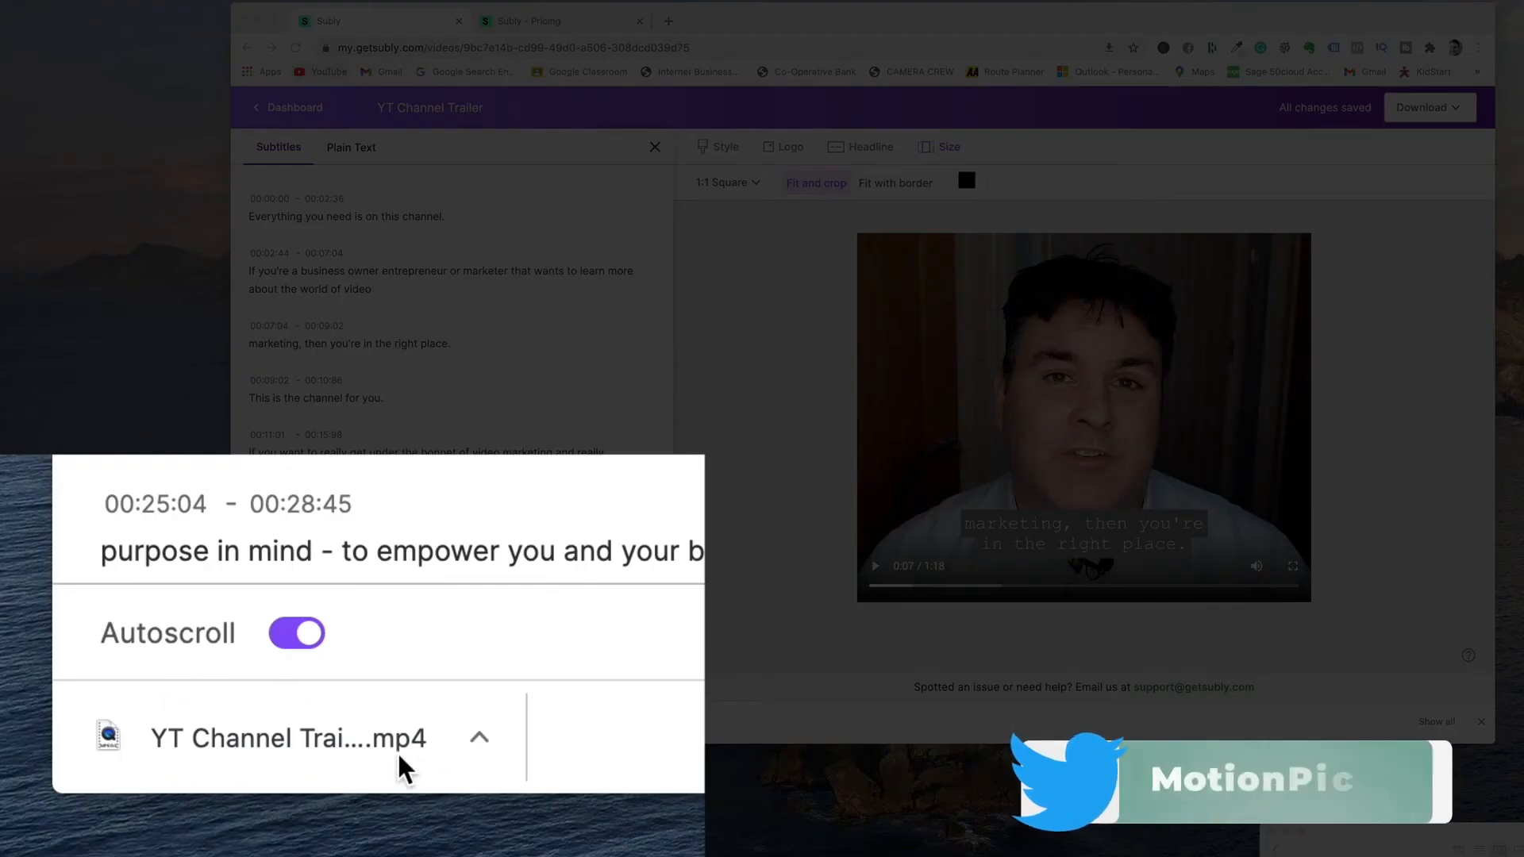
Open the downloaded square video, play its first seconds to check the subtitles, pause it, and return to the Subly browser window
click(337, 725)
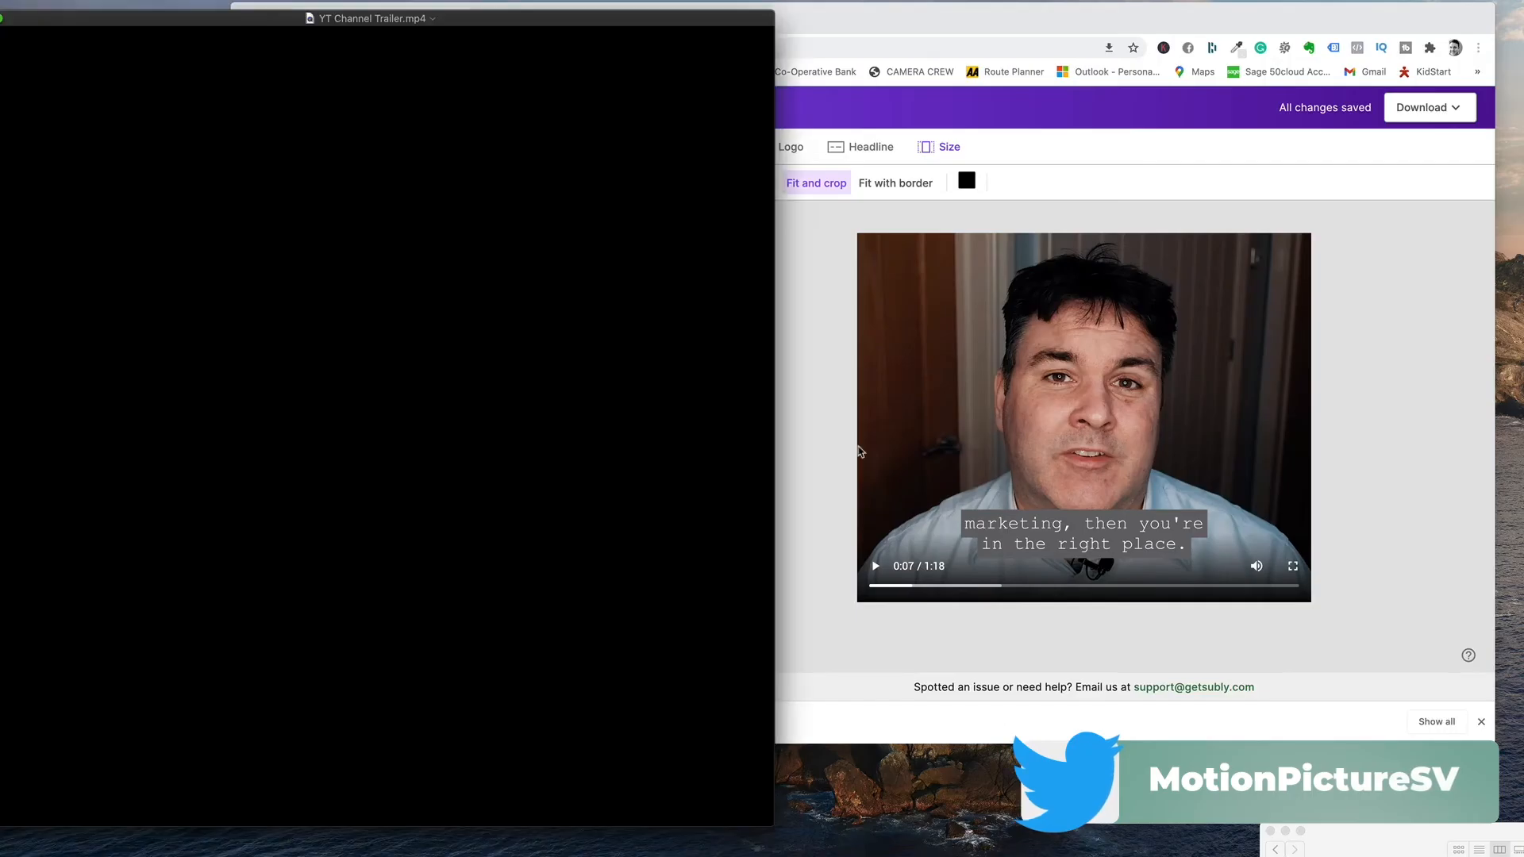
key(space)
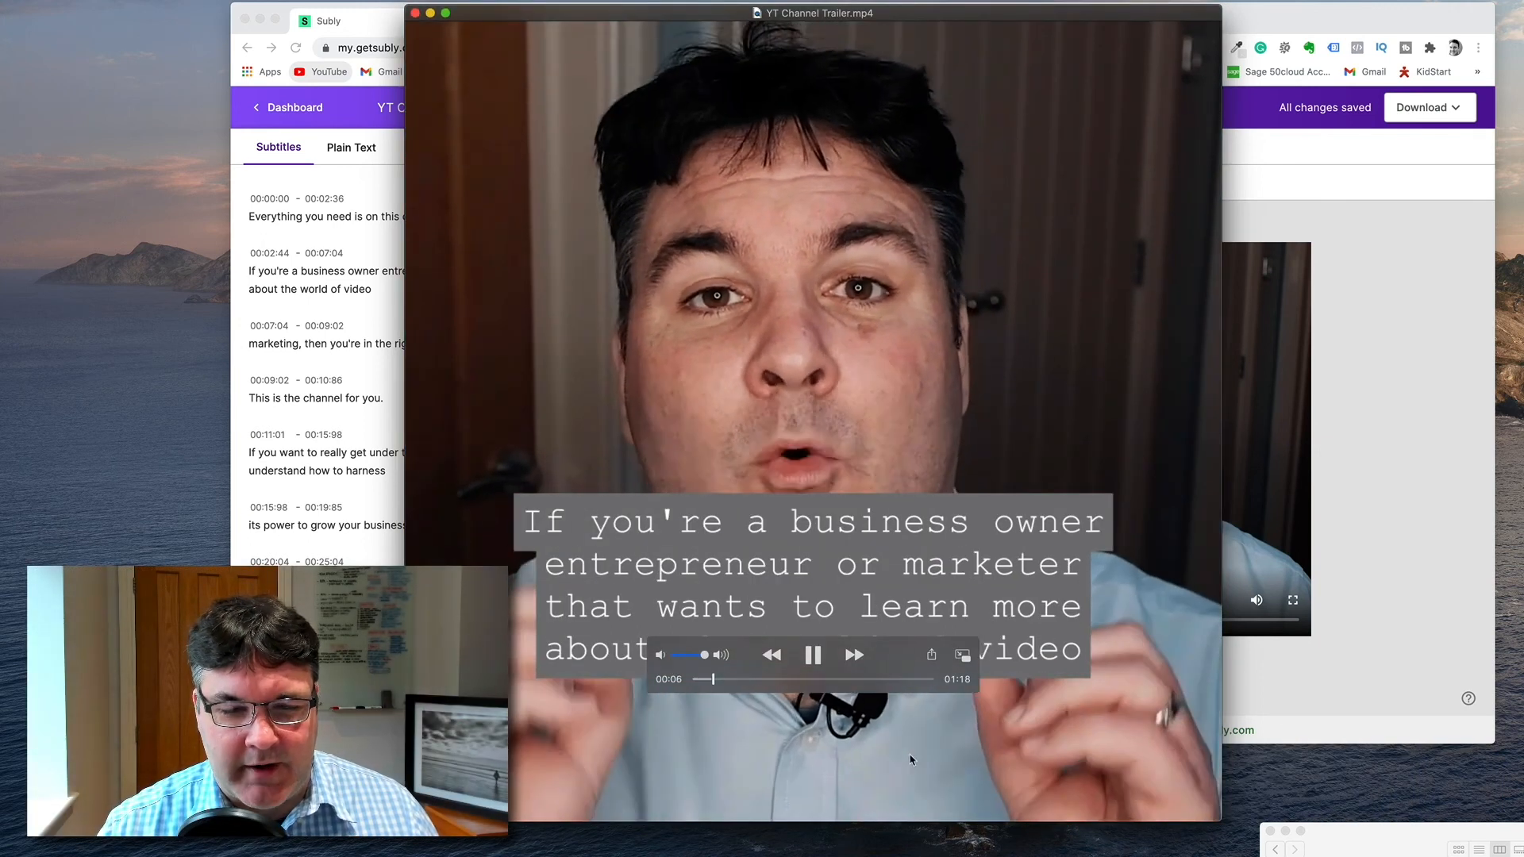
click(814, 655)
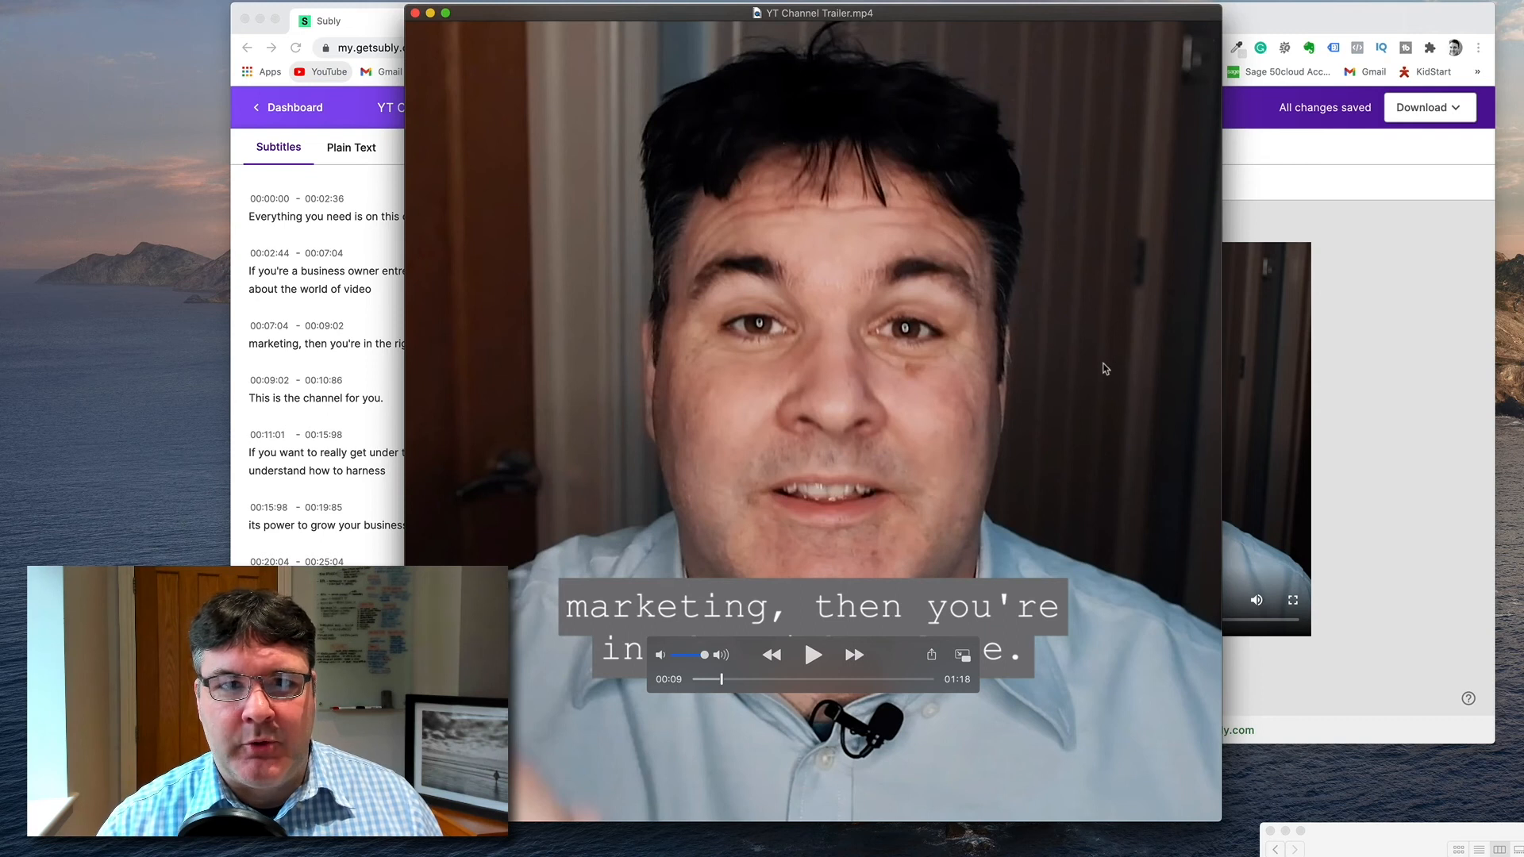
click(1301, 19)
drag(1301, 19, 1299, 19)
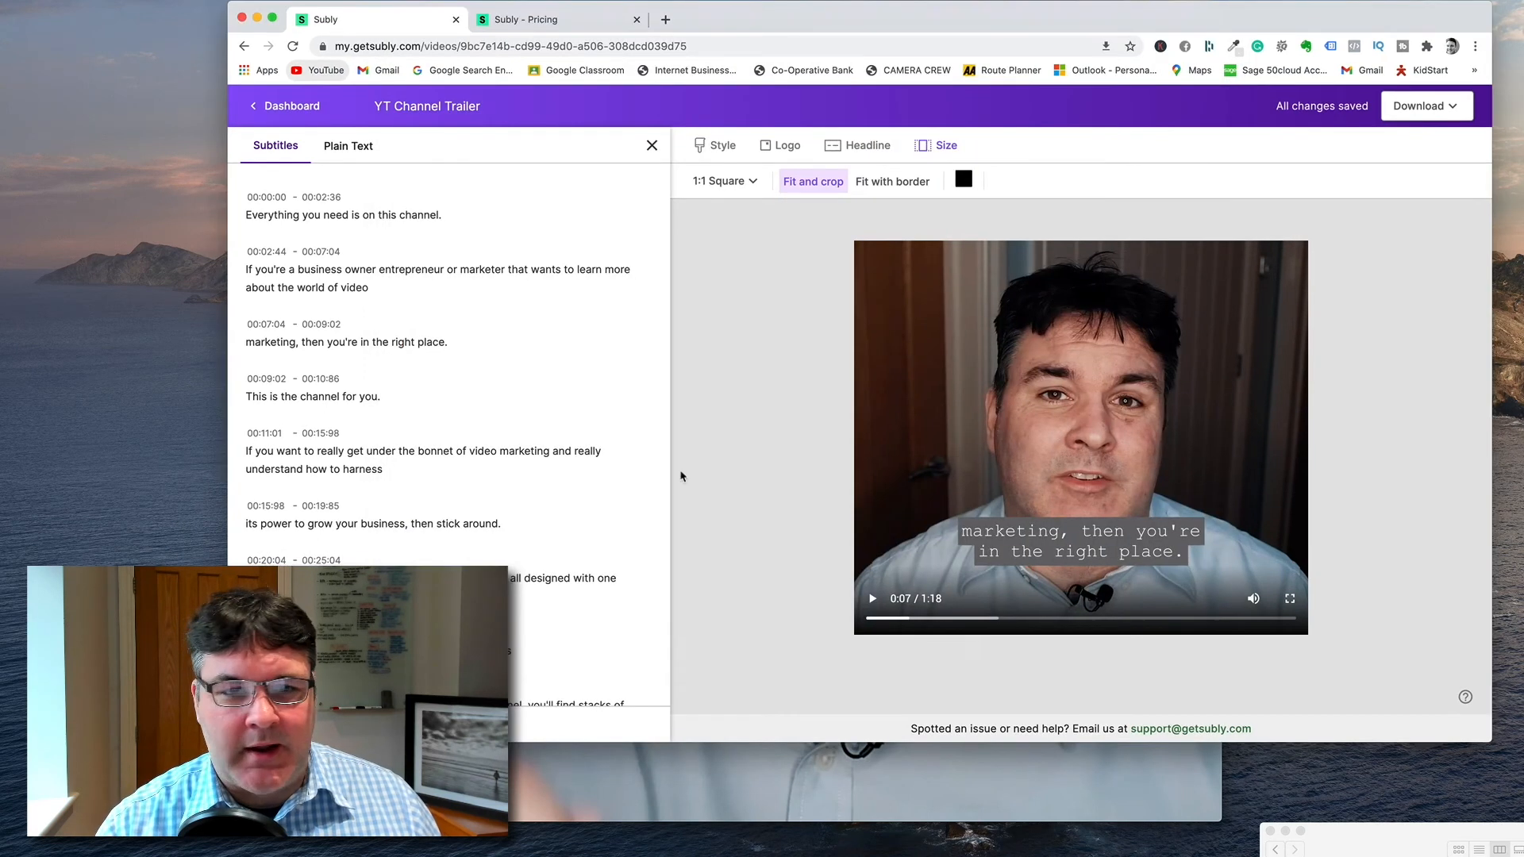
Set the video size back to 16:9 Landscape and download it with subtitles, the SRT file and the original video without subtitles
click(755, 181)
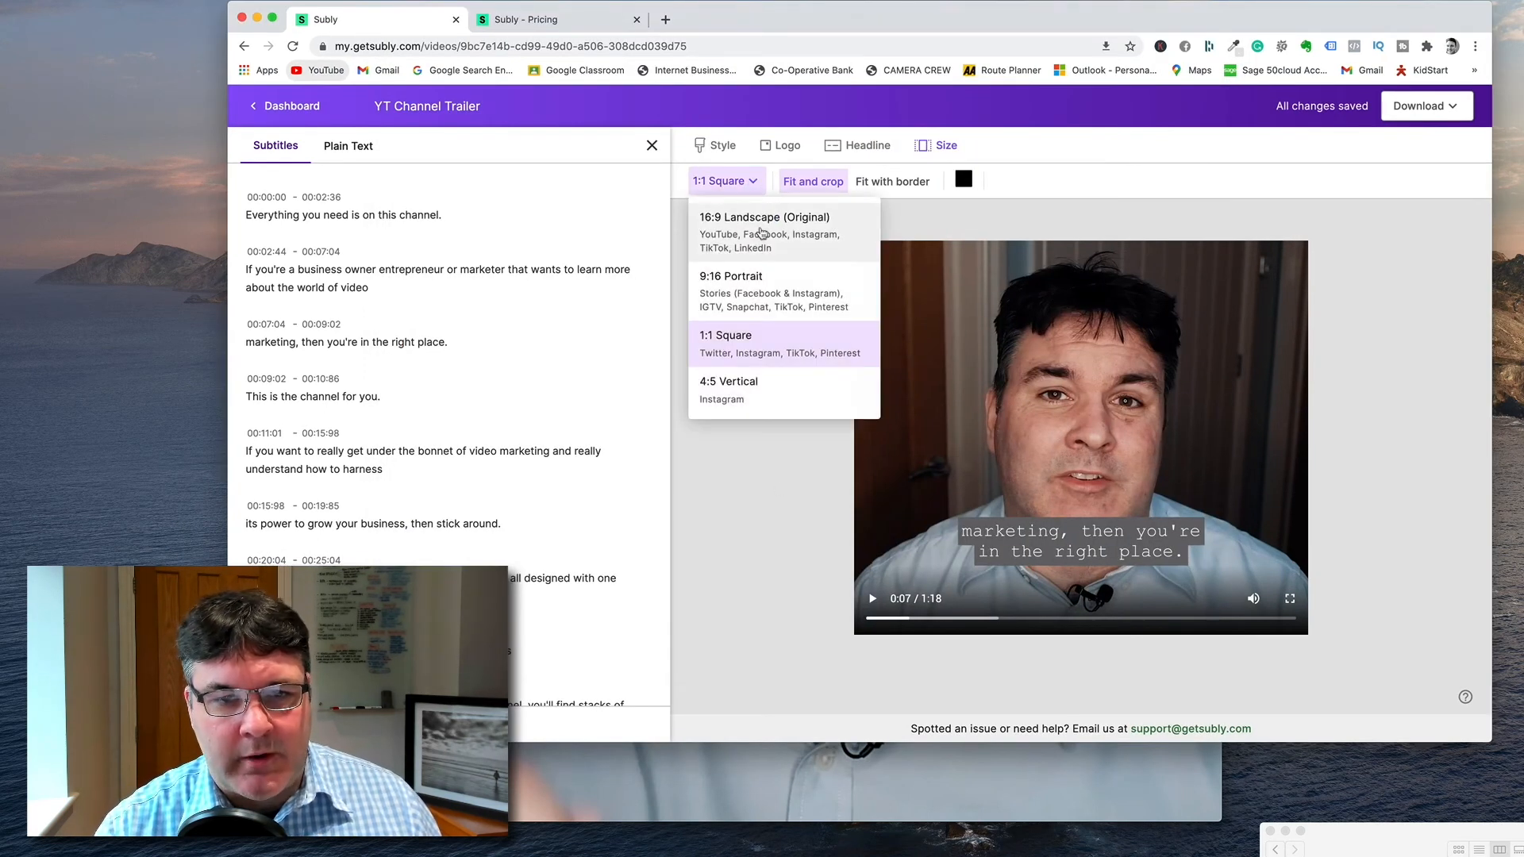
click(758, 231)
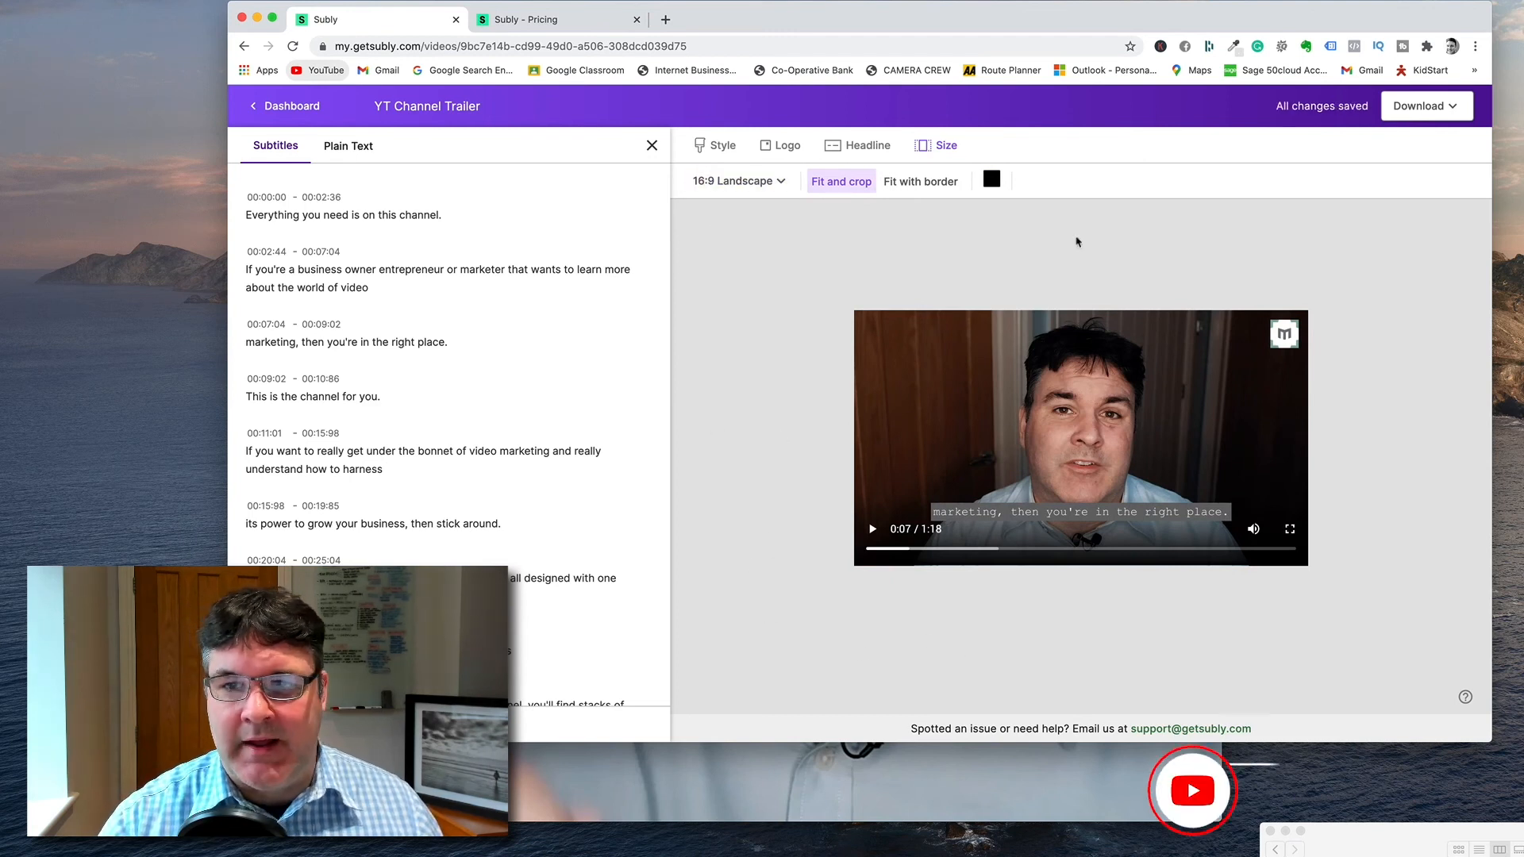
click(1454, 109)
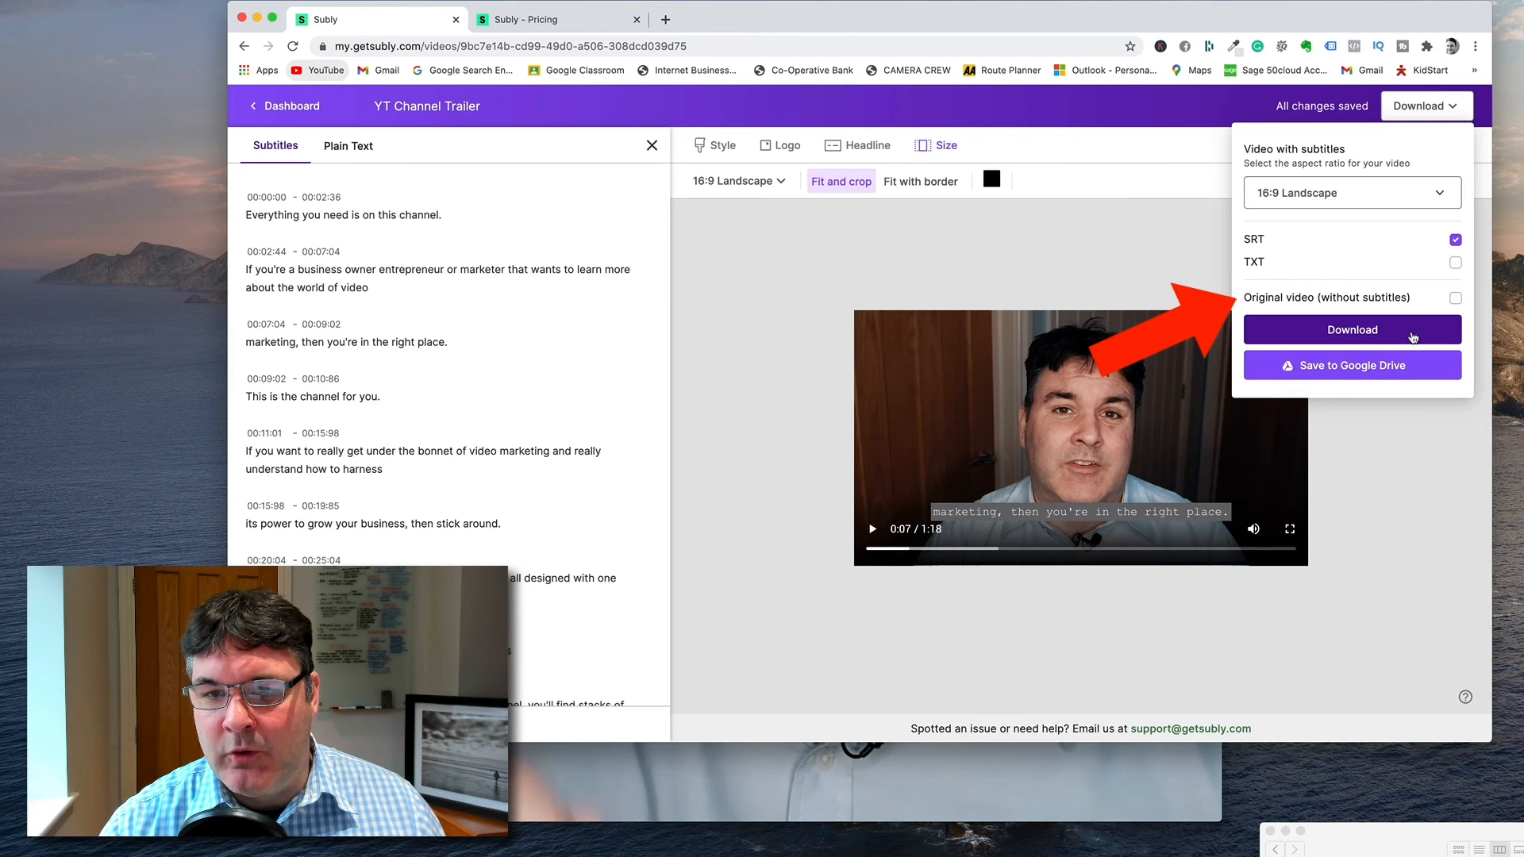
click(1455, 300)
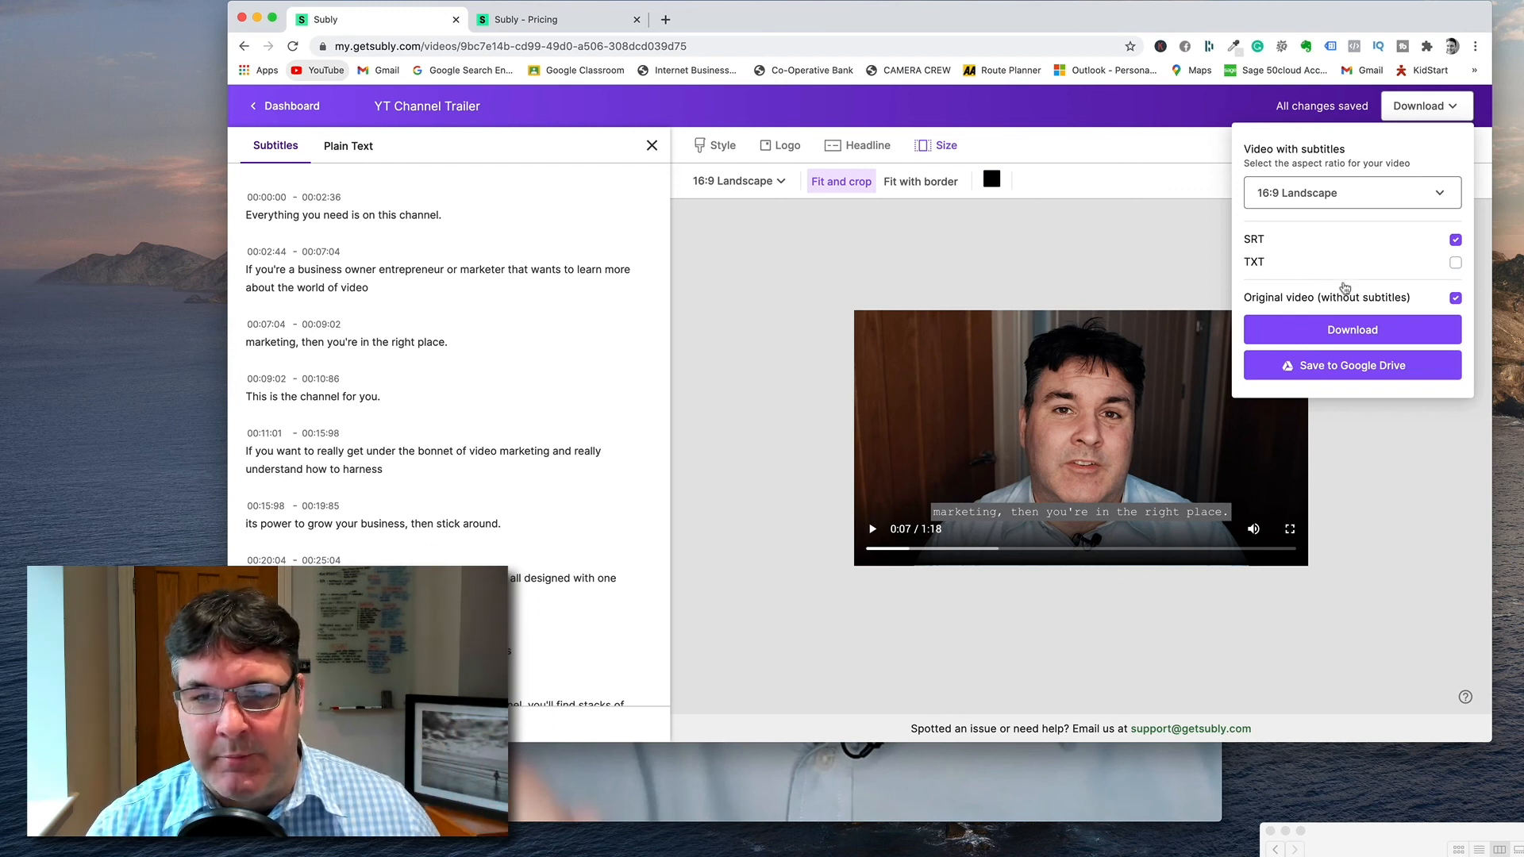
click(1367, 331)
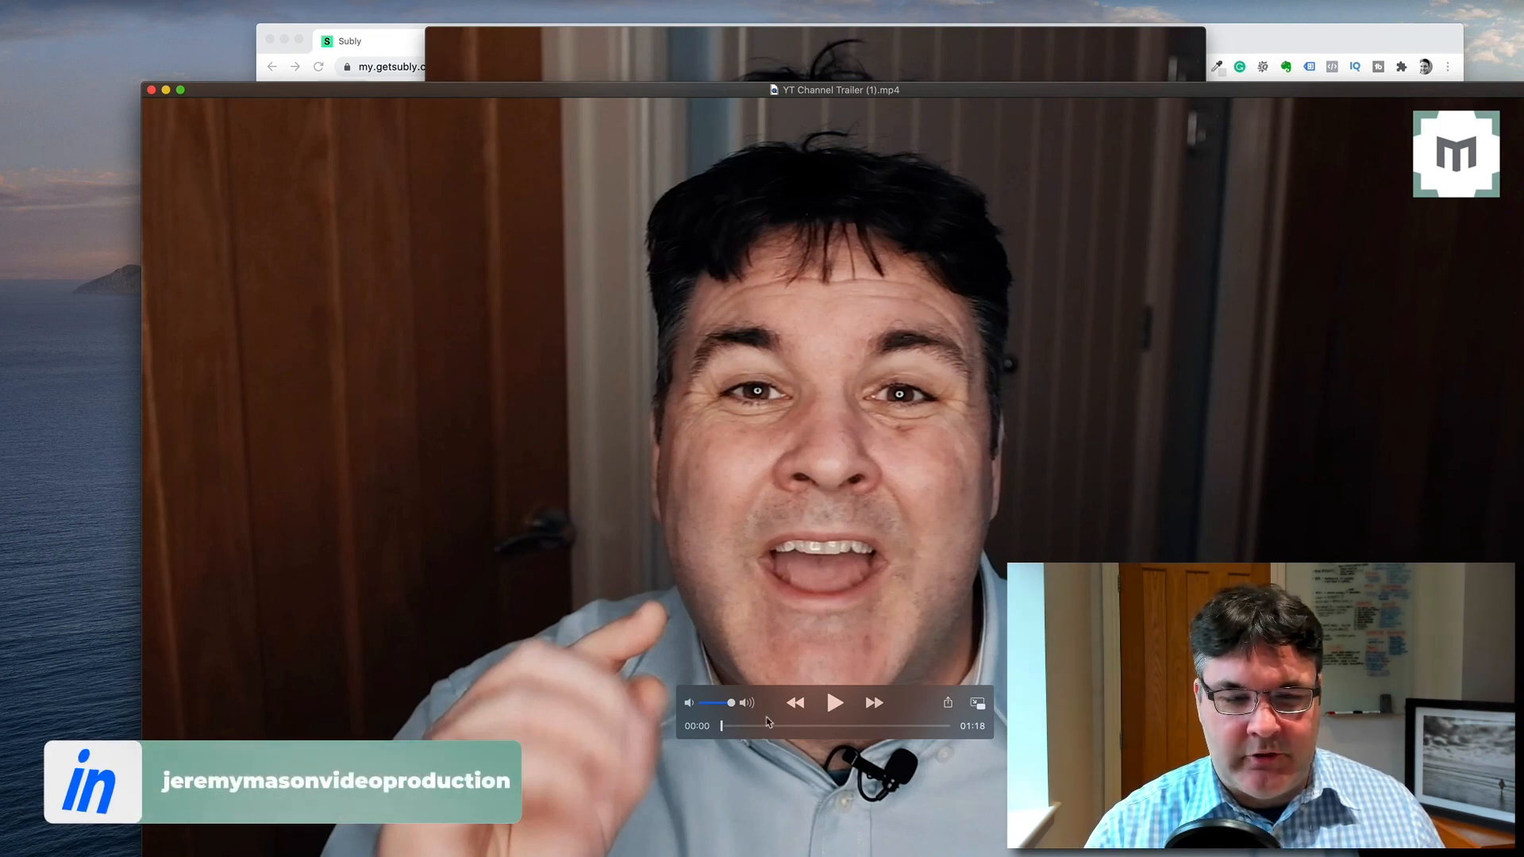
Arrange the player windows of the downloaded landscape and square videos to compare the two versions
drag(919, 694, 930, 637)
drag(378, 180, 387, 203)
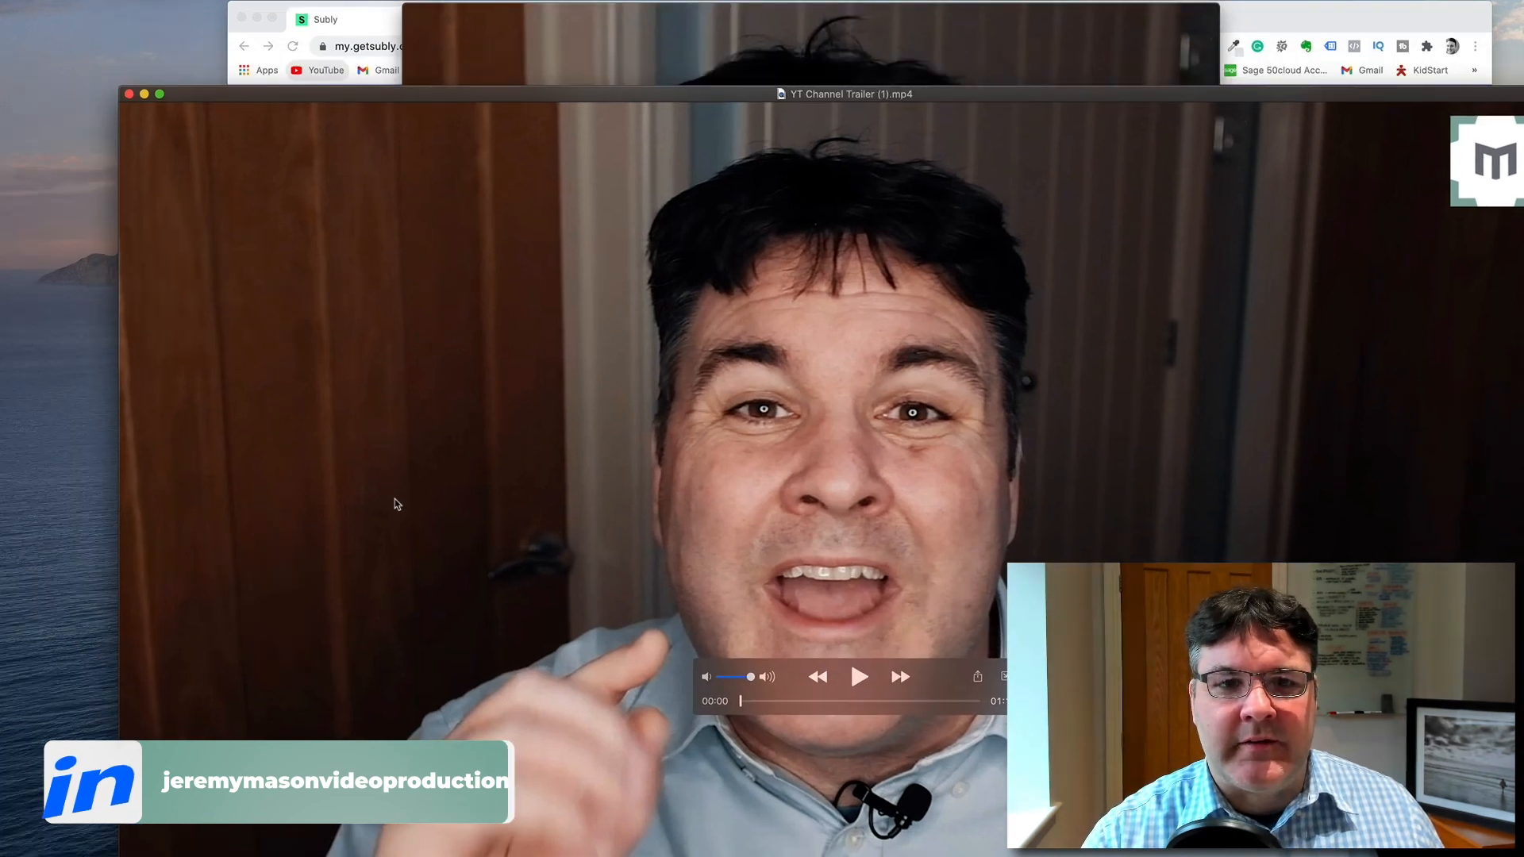
click(632, 61)
click(346, 333)
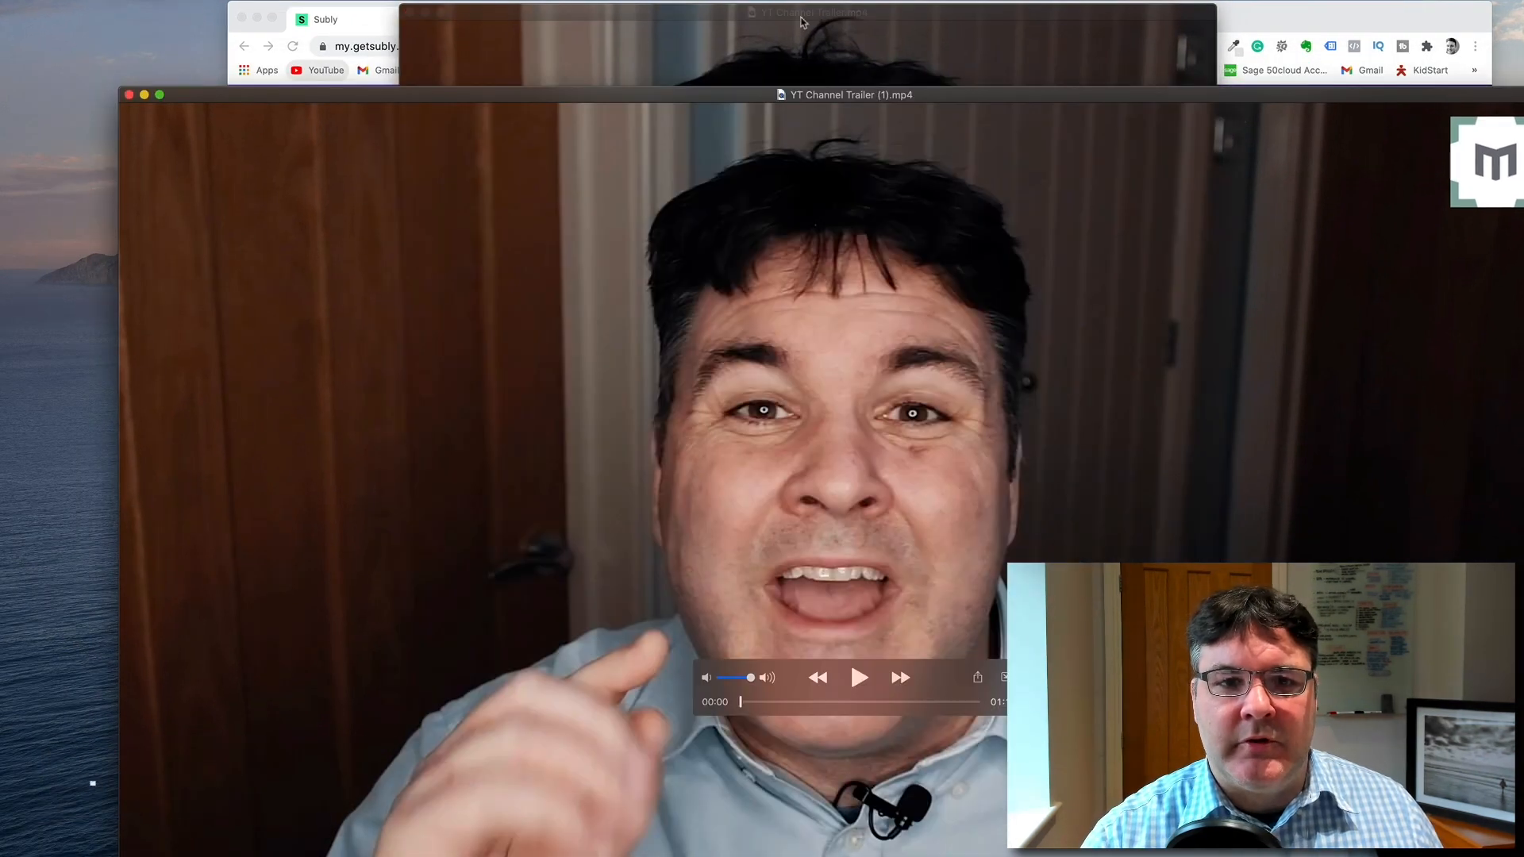